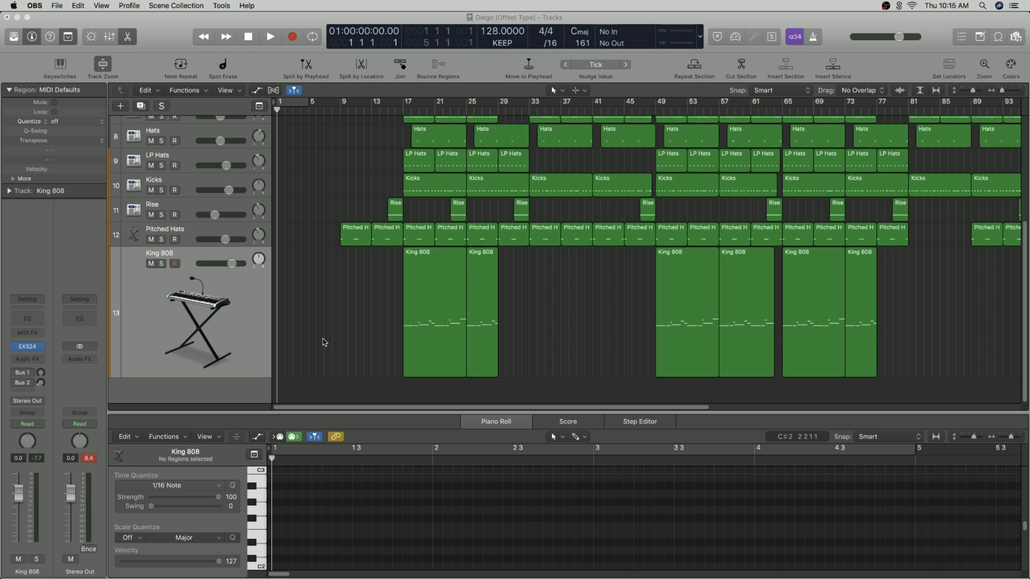
scroll(329, 335, up, 5)
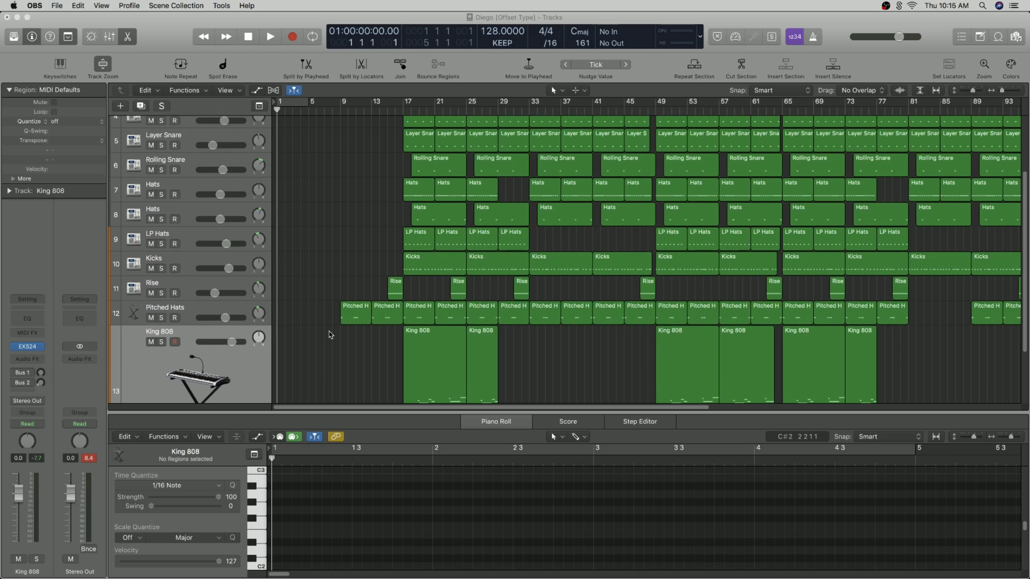
scroll(330, 334, up, 2)
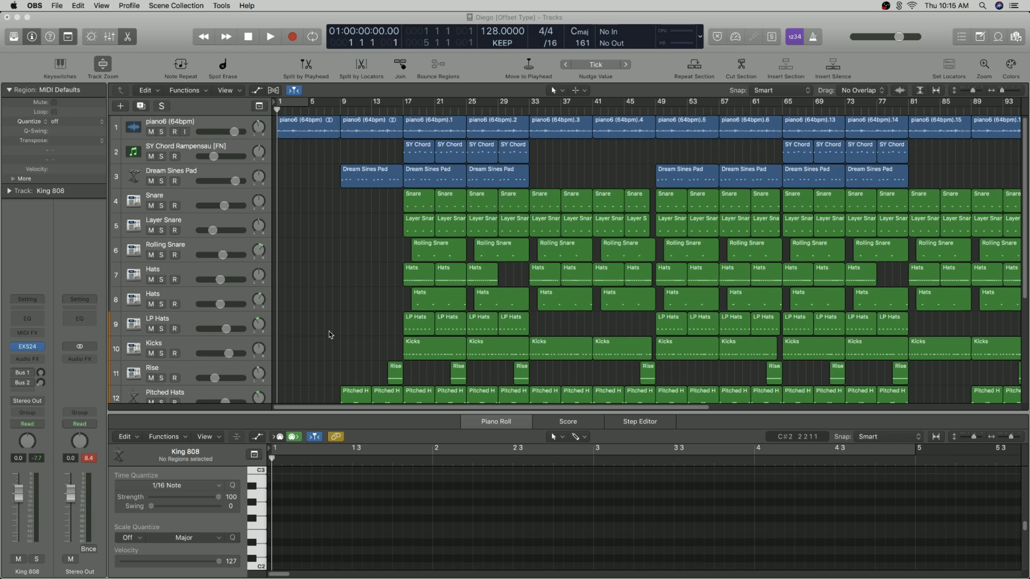
scroll(329, 334, down, 1)
scroll(330, 332, down, 7)
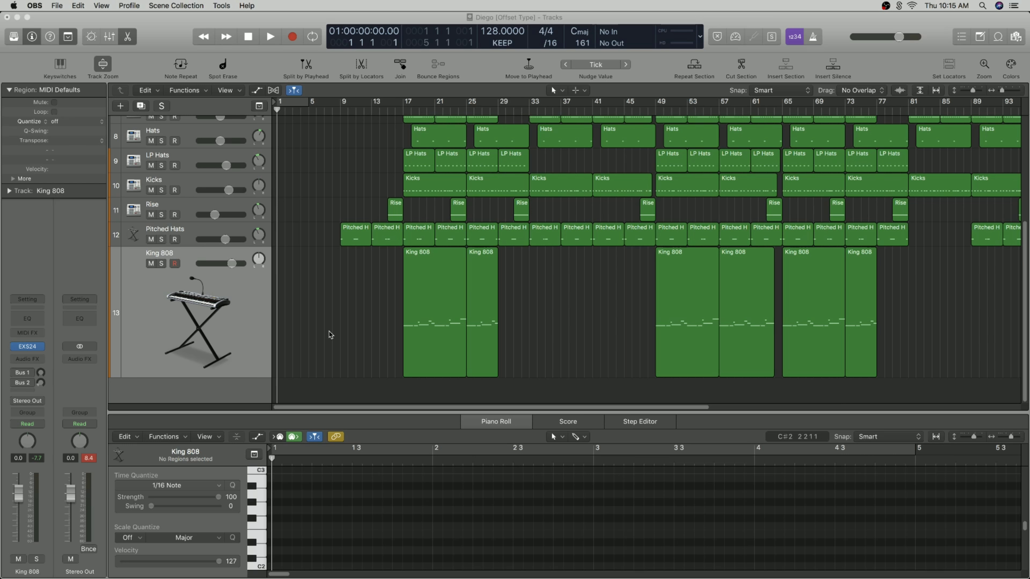
Search the Production folder for "dont" and add Dont Do It Tag (Dry).wav at bar 7 on a new track beneath King 808
click(329, 332)
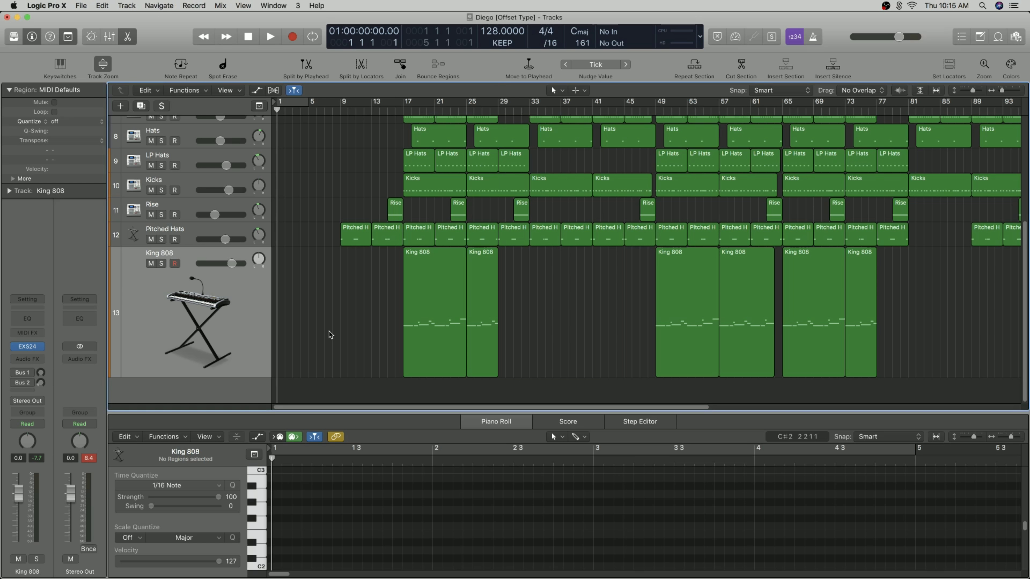
key(f)
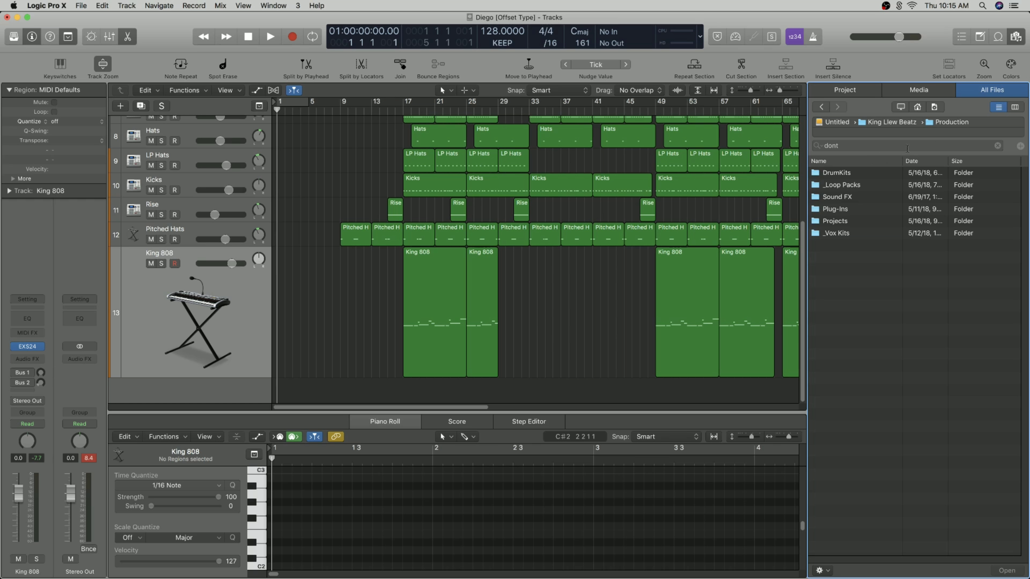
click(887, 147)
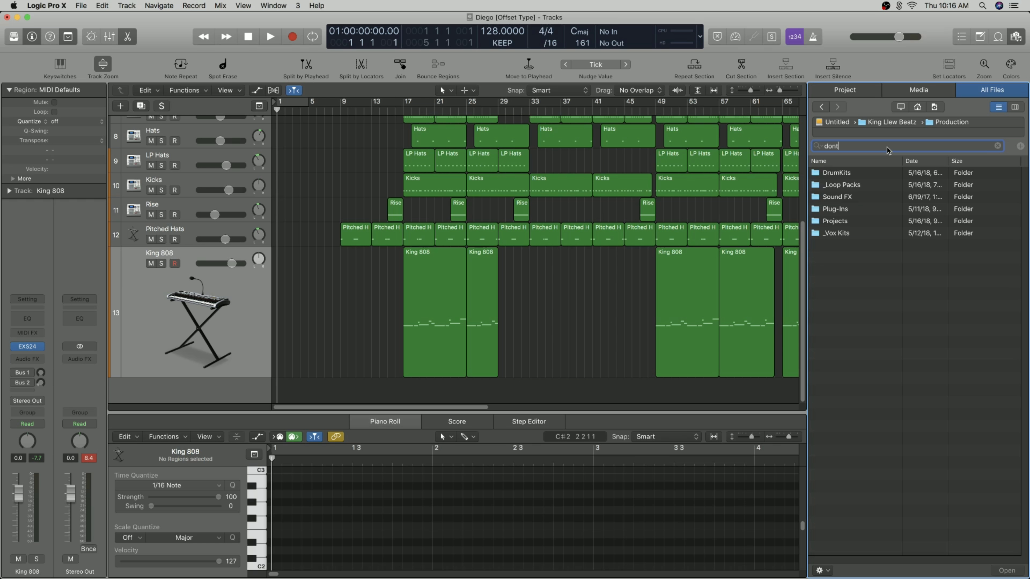
key(Return)
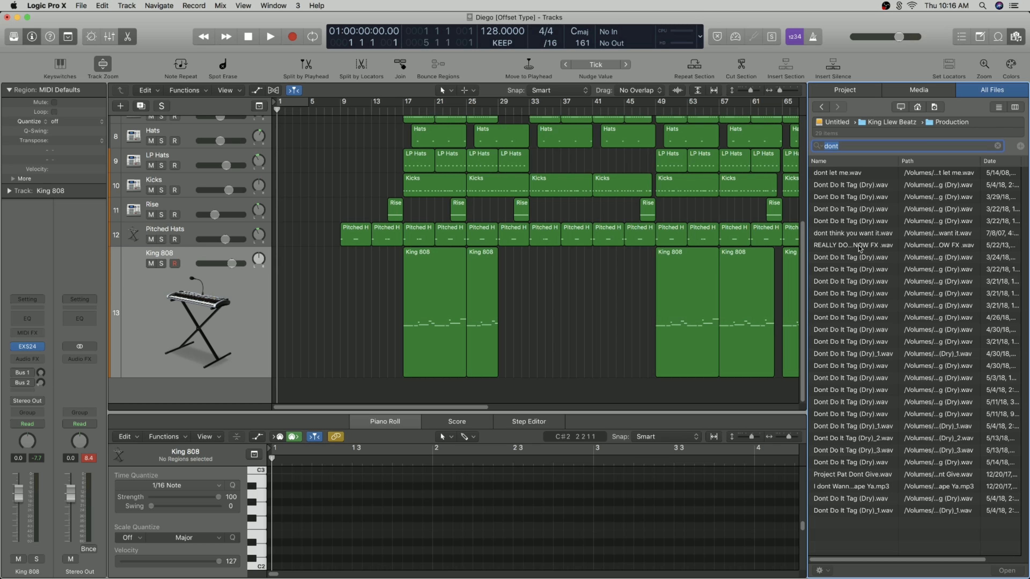
drag(862, 186, 339, 303)
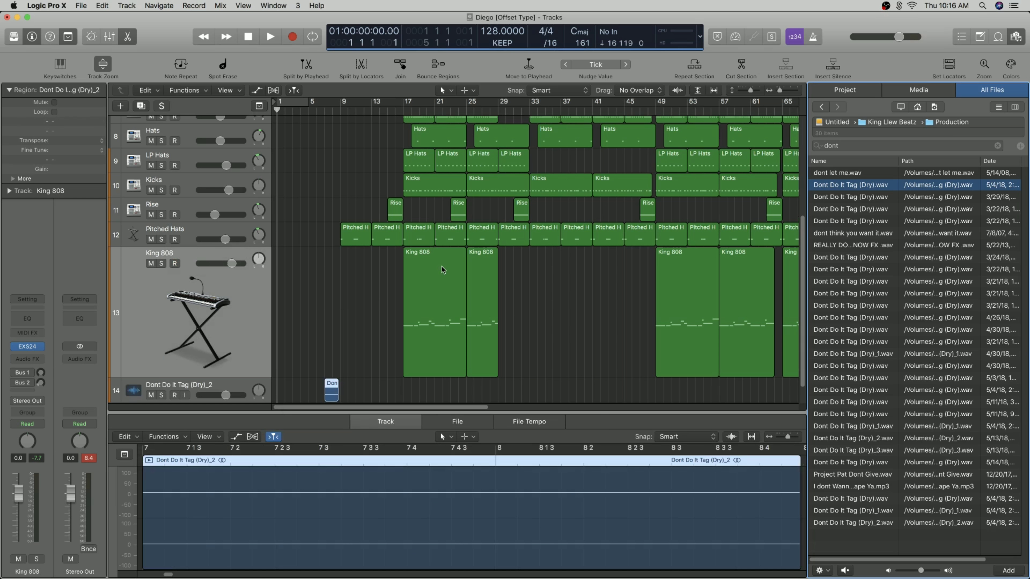
Set the cycle range from about bar 6 beat 2 to bar 10 and shift the tag region to start near bar 7 beat 4
drag(780, 91, 787, 97)
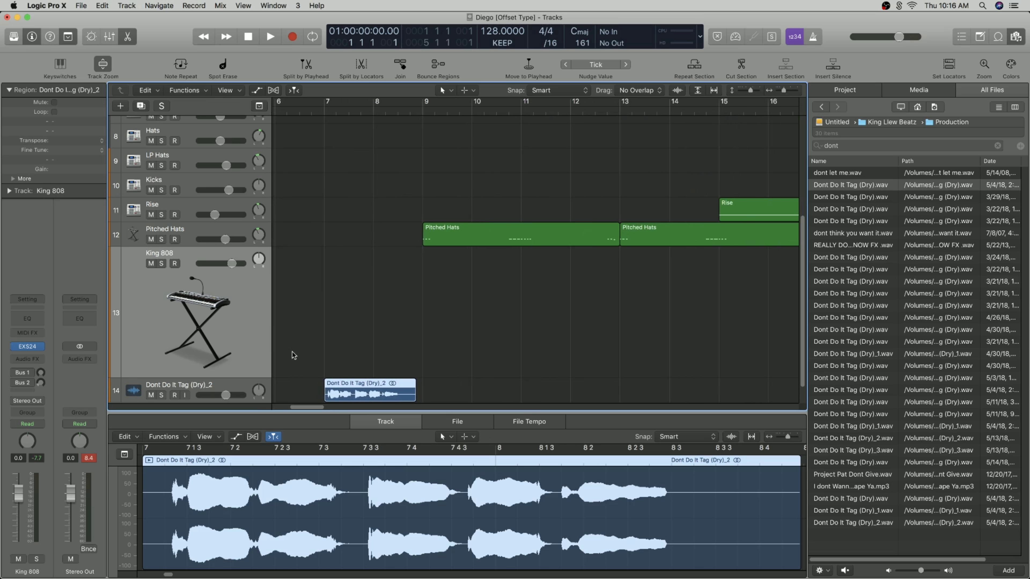
click(233, 388)
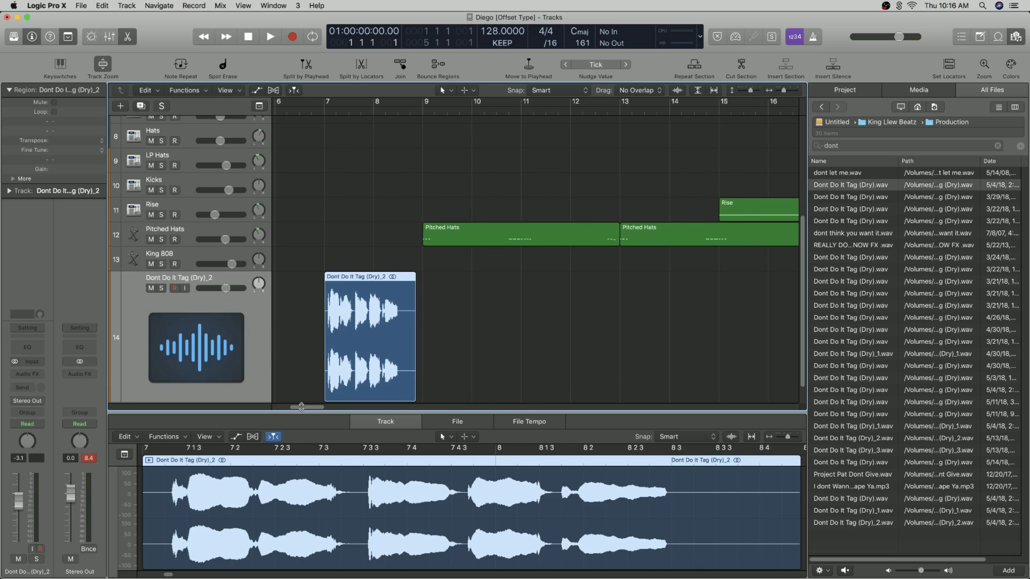
drag(303, 407, 298, 409)
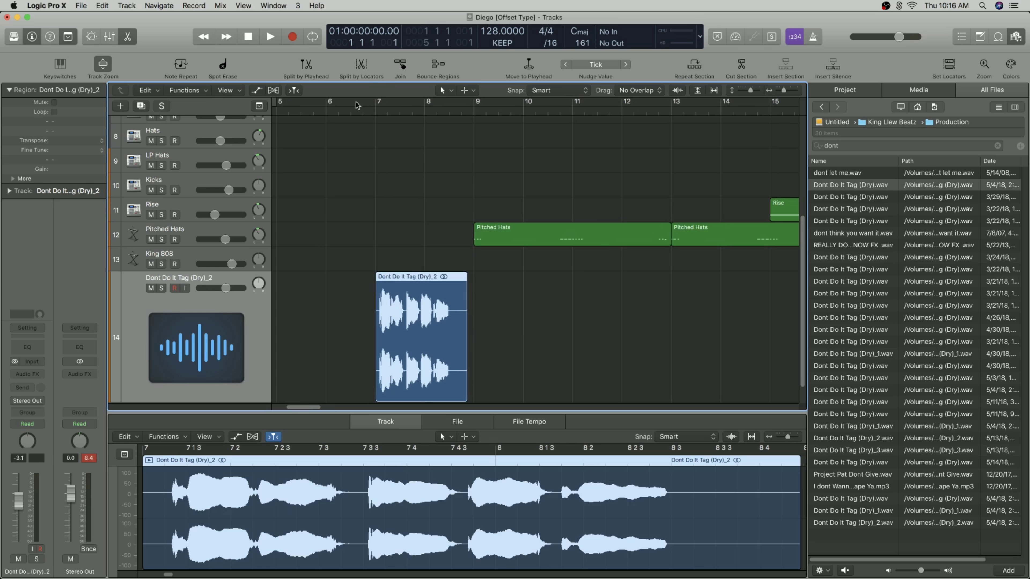
drag(345, 107, 523, 107)
drag(402, 345, 435, 345)
drag(413, 386, 415, 385)
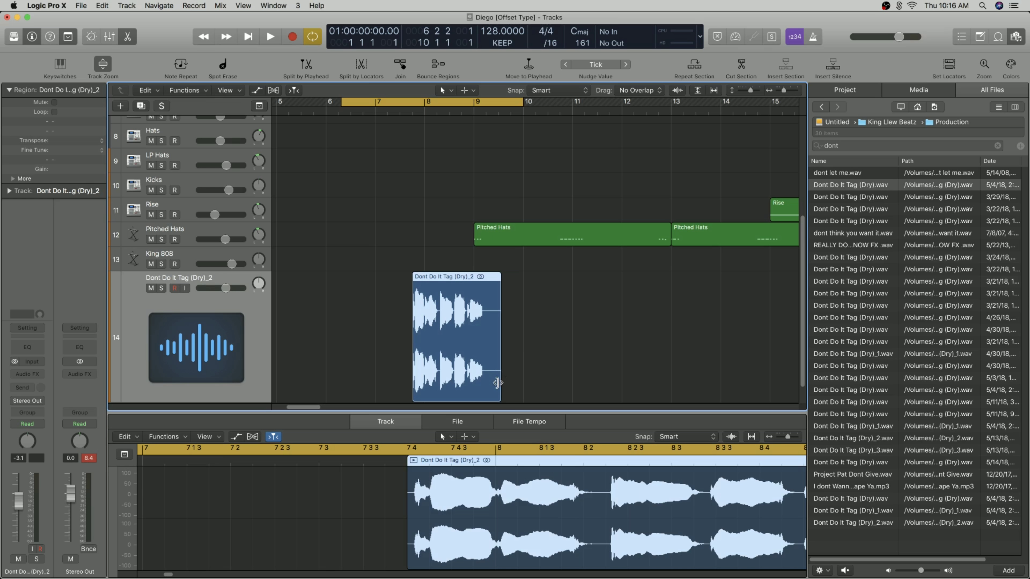
Audition the tag over the cycle range and turn on the metronome to check its timing
key(space)
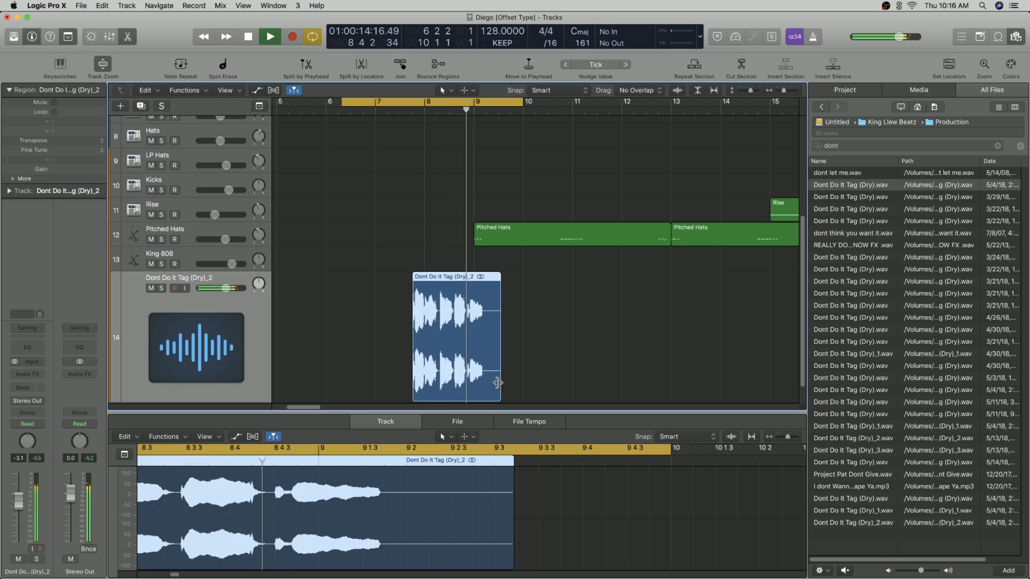
key(space)
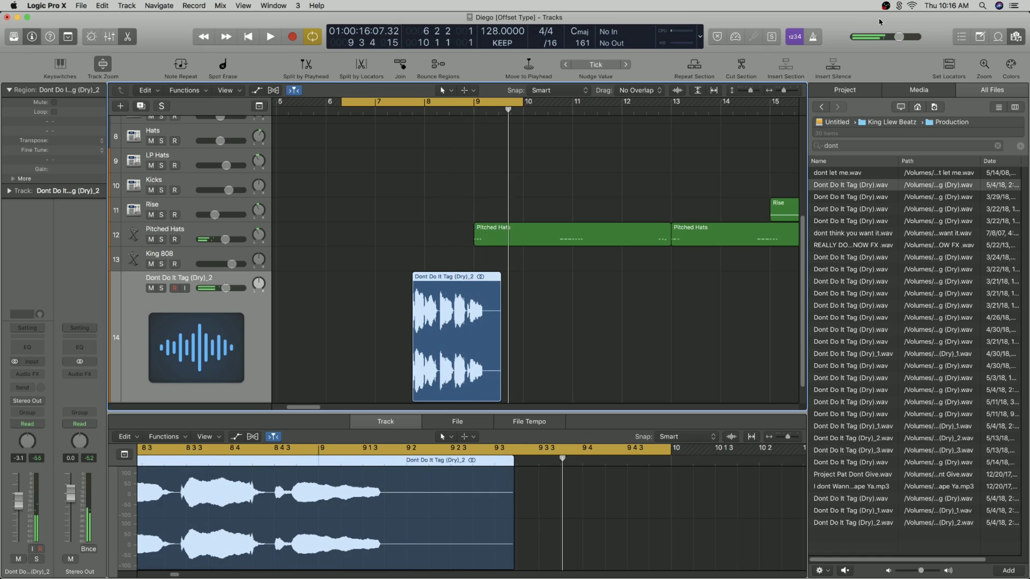
click(813, 38)
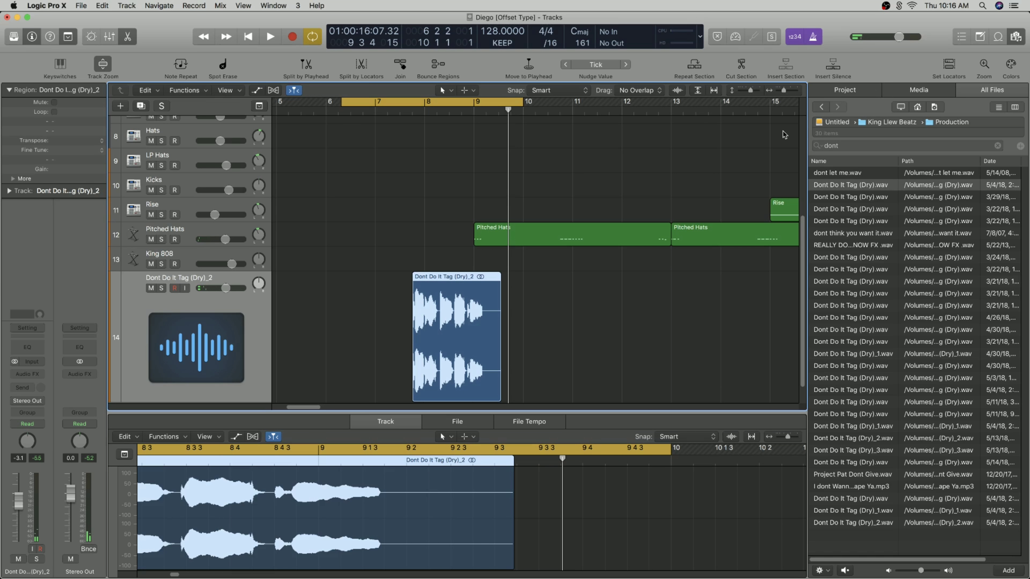
key(space)
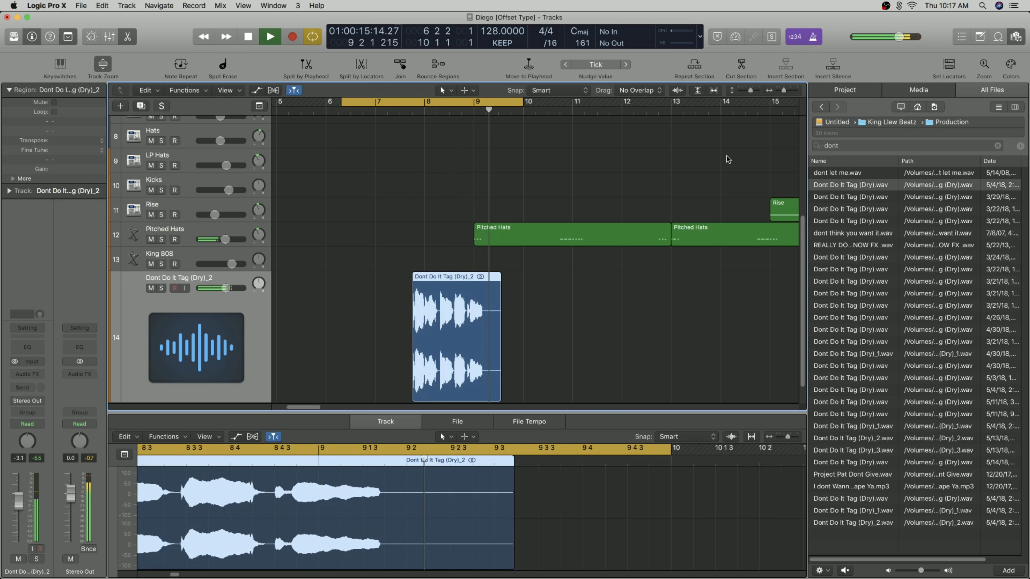
key(space)
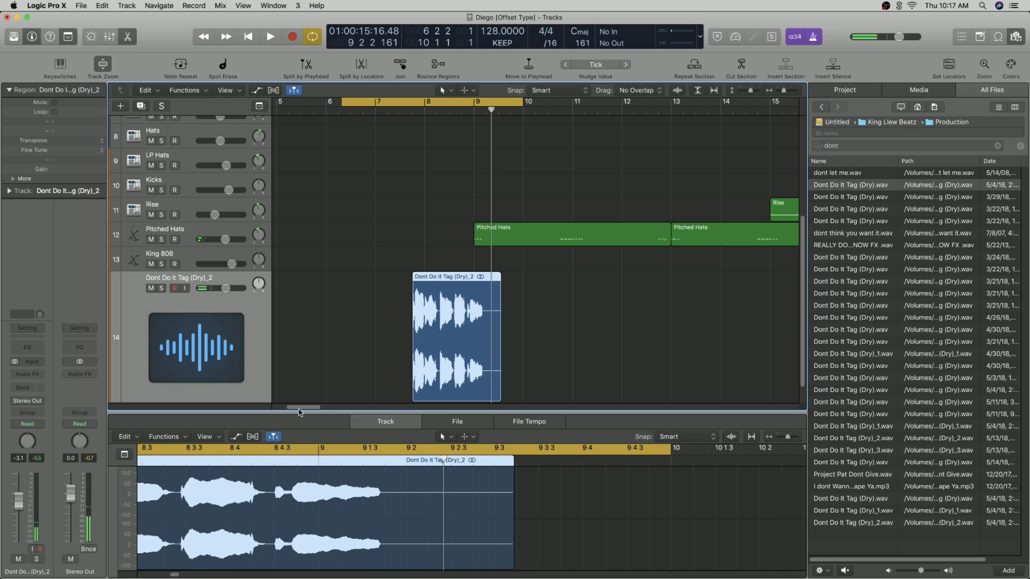
Trim the start of the tag region so it begins right at the first word's waveform
scroll(299, 412, left, 5)
scroll(298, 411, right, 6)
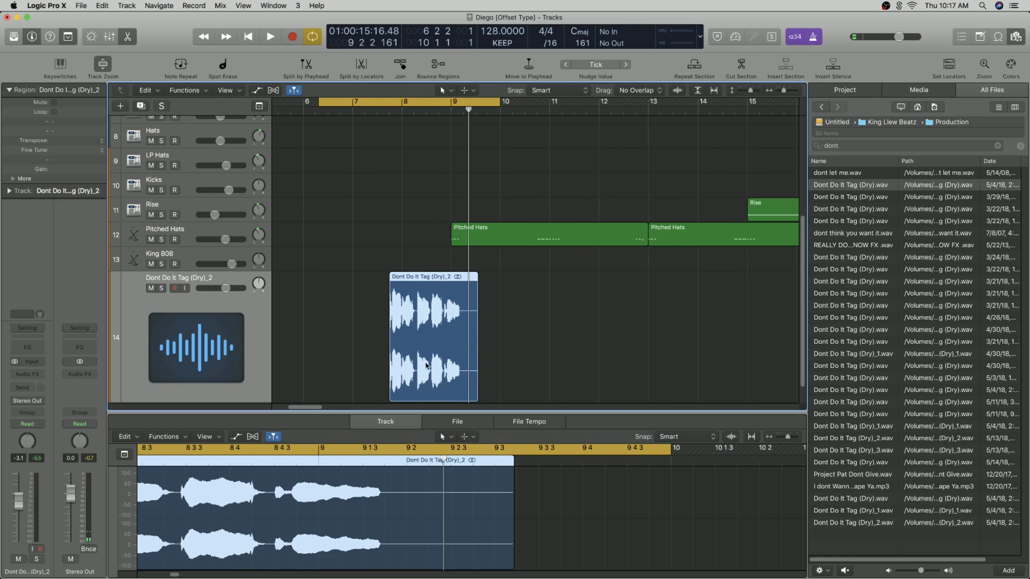
click(516, 344)
double_click(458, 358)
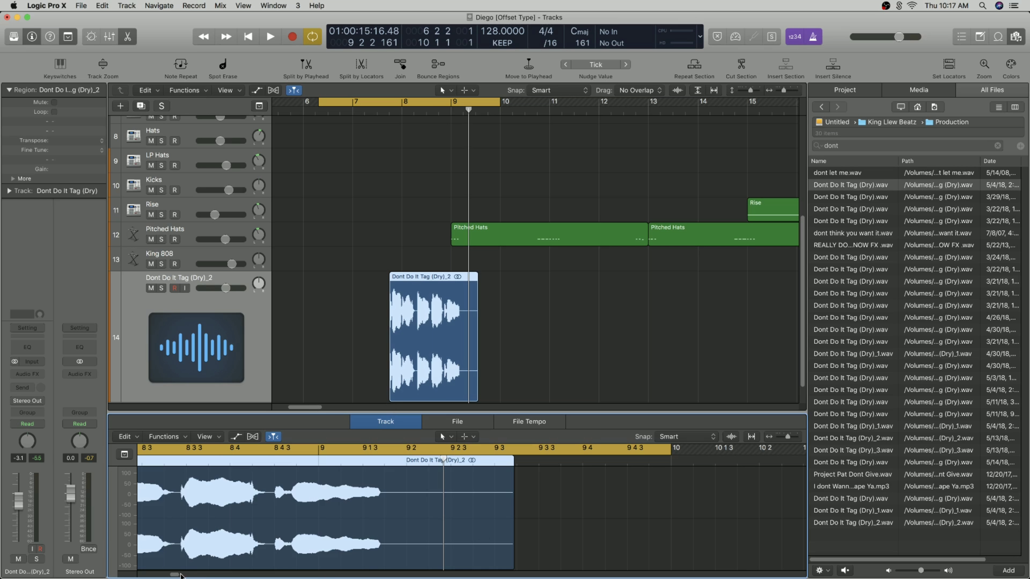
scroll(181, 576, left, 10)
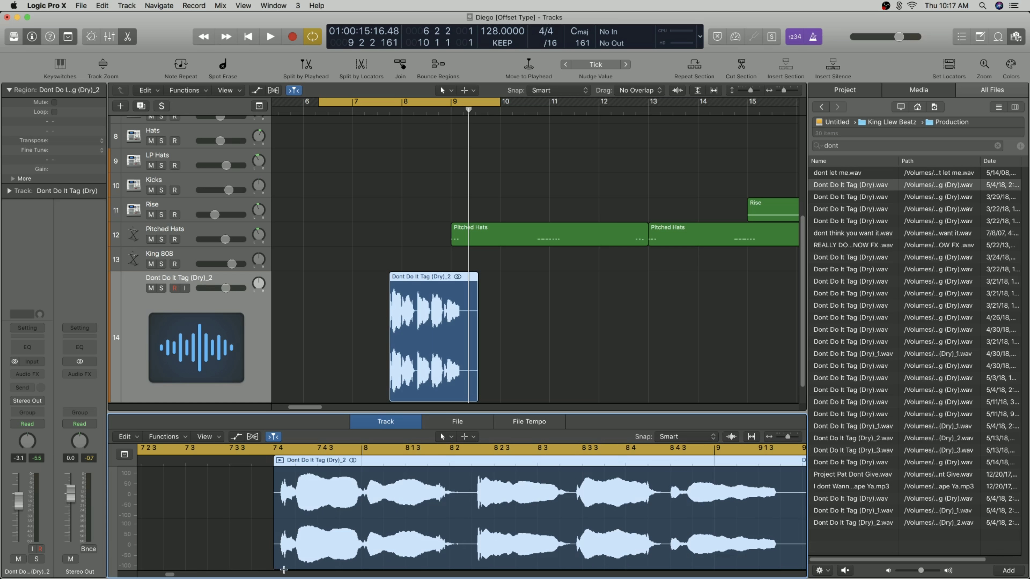
drag(275, 564, 281, 565)
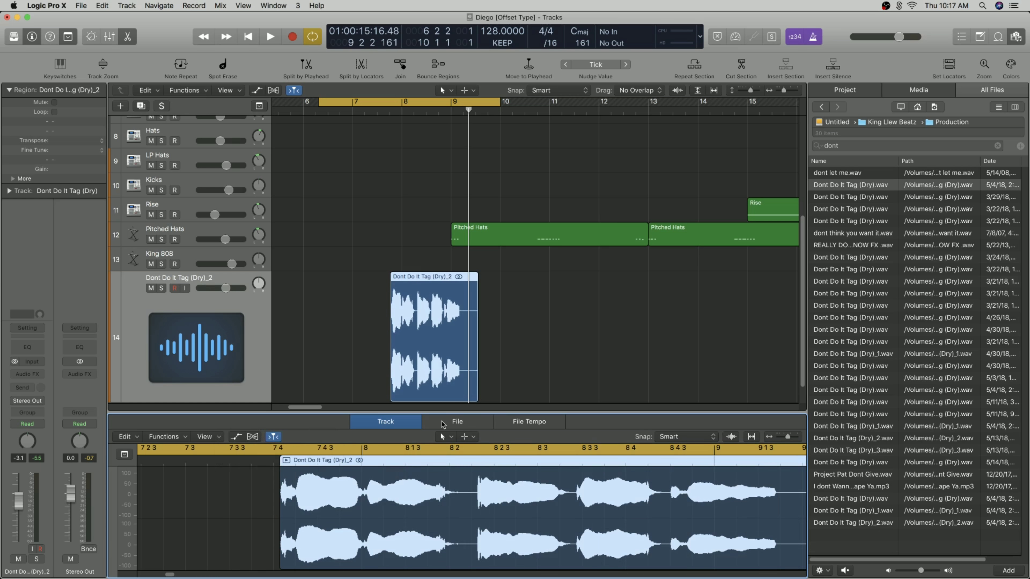
drag(409, 295, 407, 297)
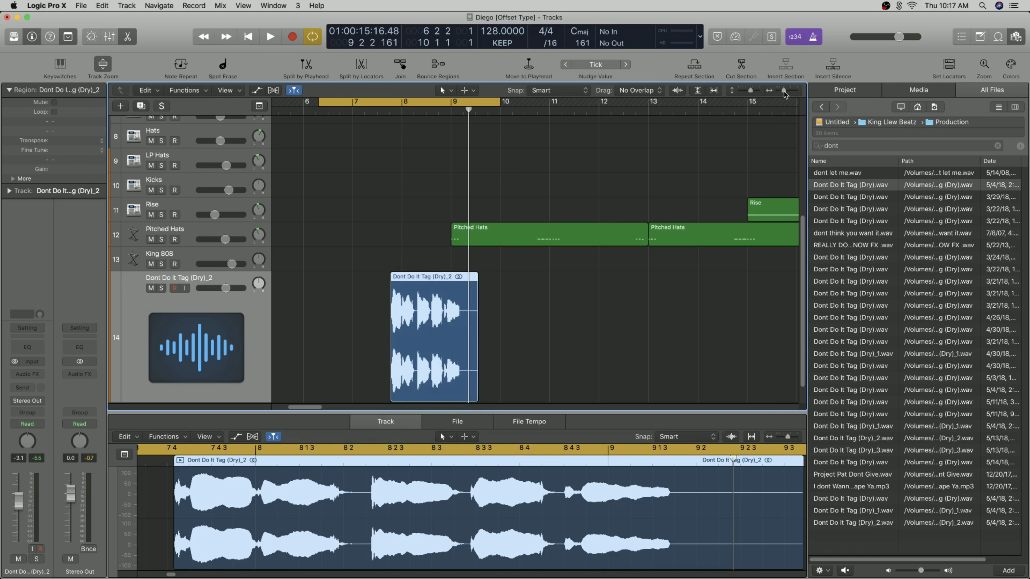
drag(785, 90, 791, 97)
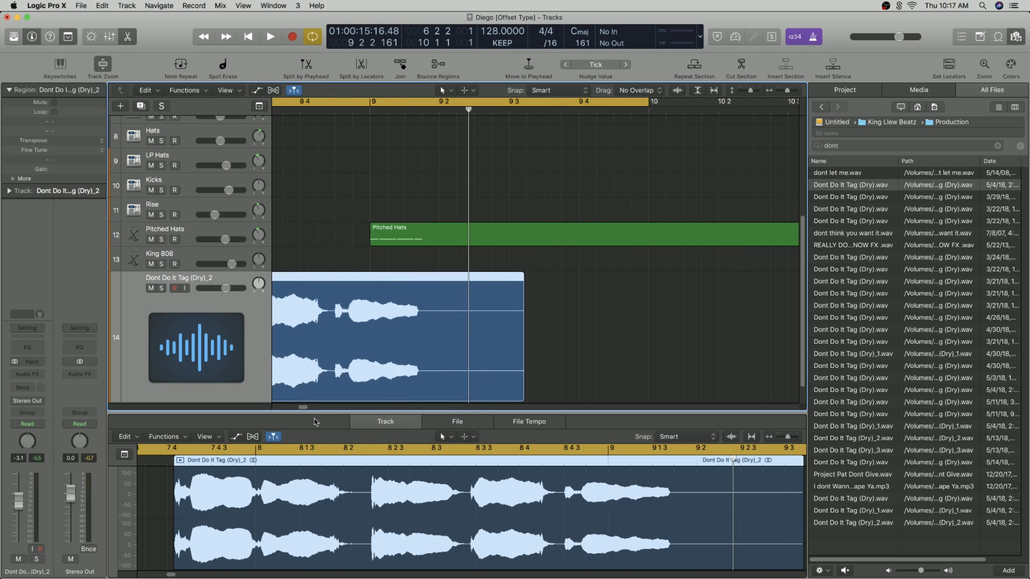
drag(303, 409, 298, 411)
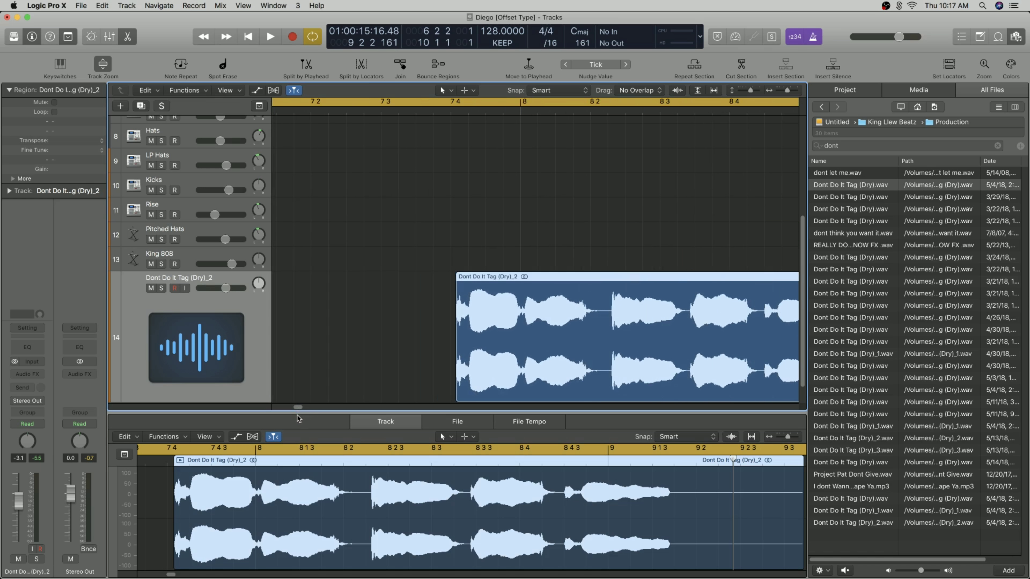
mouse_move(458, 390)
mouse_down()
mouse_move(437, 393)
mouse_move(455, 395)
mouse_up()
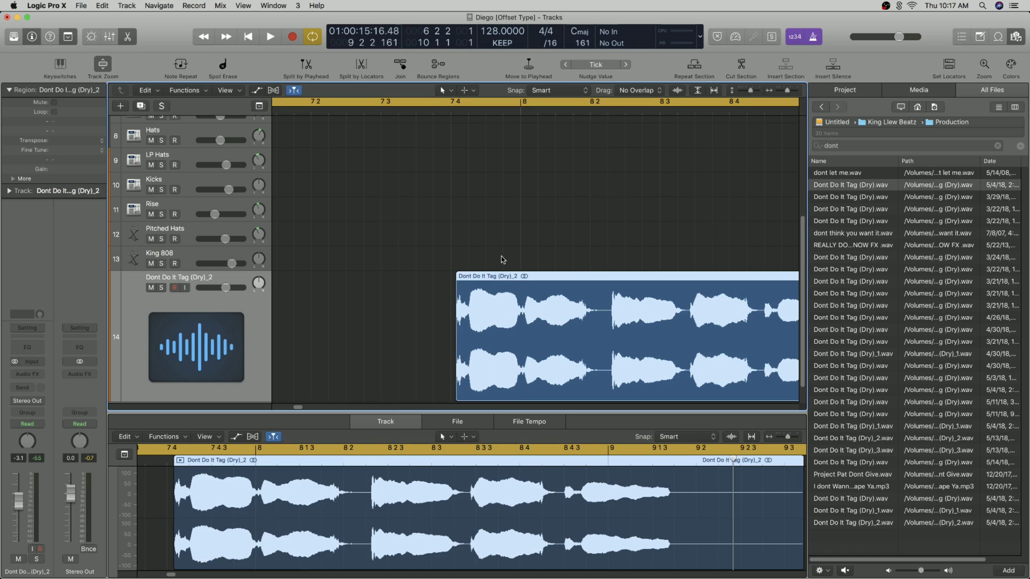
Reposition the tag region against cycle playback so it starts at about bar 7 beat 4
drag(501, 280, 476, 280)
drag(787, 90, 785, 90)
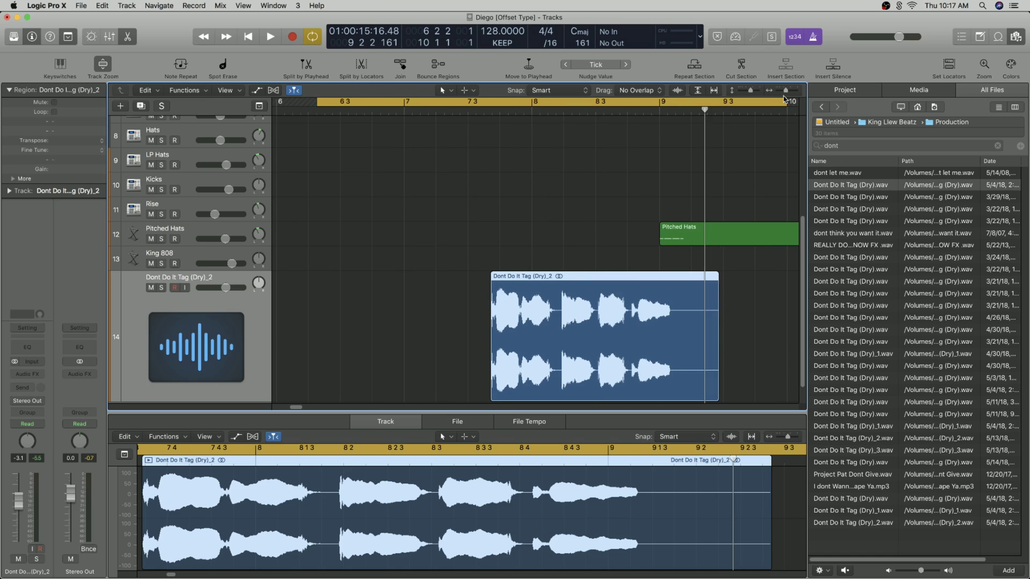
drag(511, 276, 482, 280)
key(space)
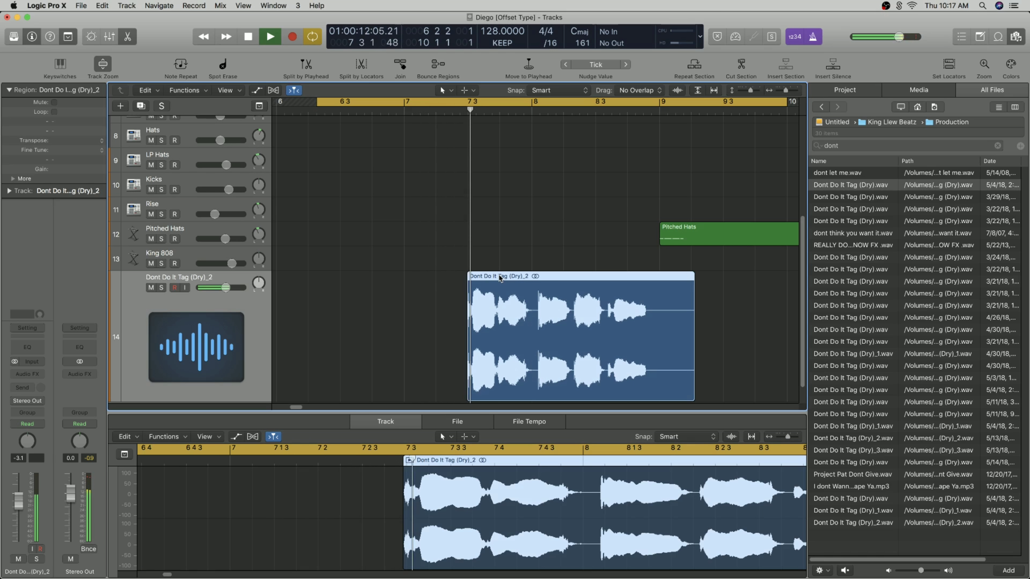
drag(502, 278, 533, 277)
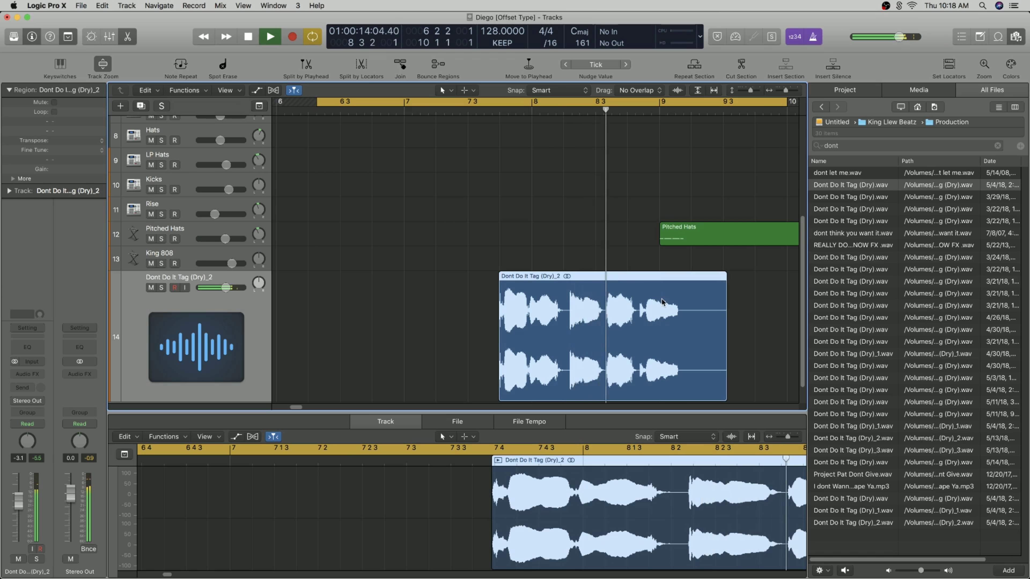
key(space)
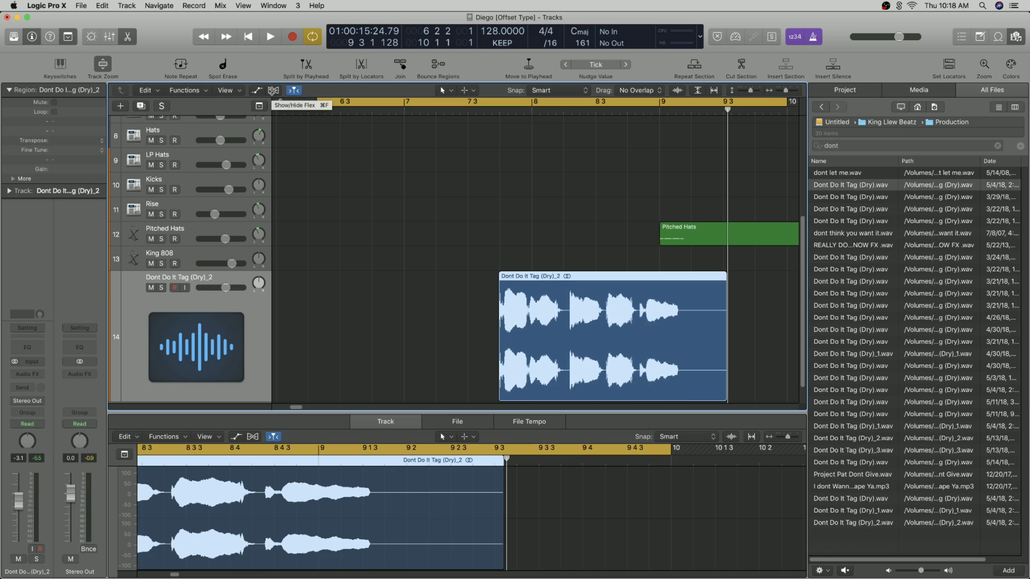
Enable Flex for the tag track in Flex Time - Rhythmic mode
click(273, 91)
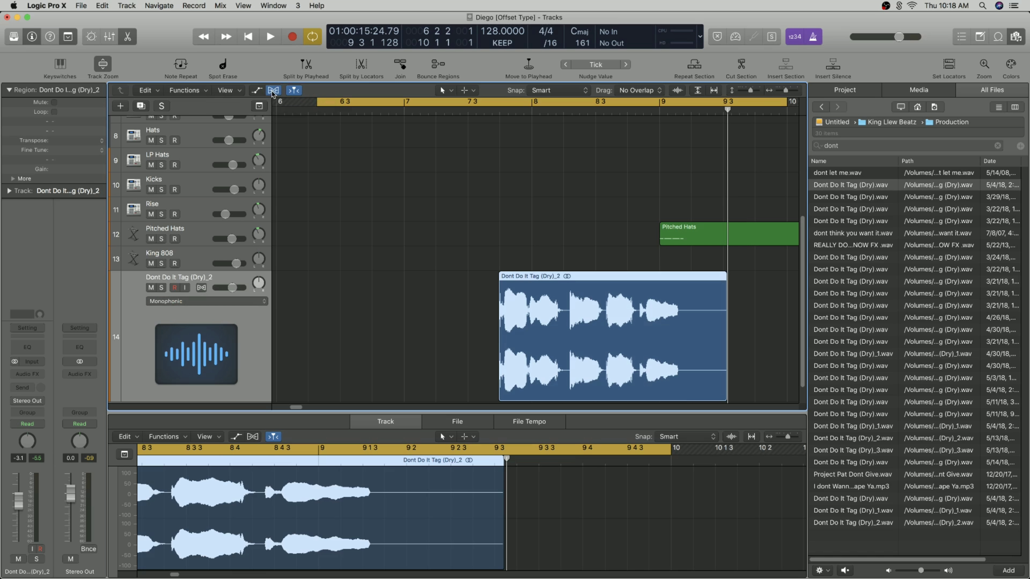
click(253, 302)
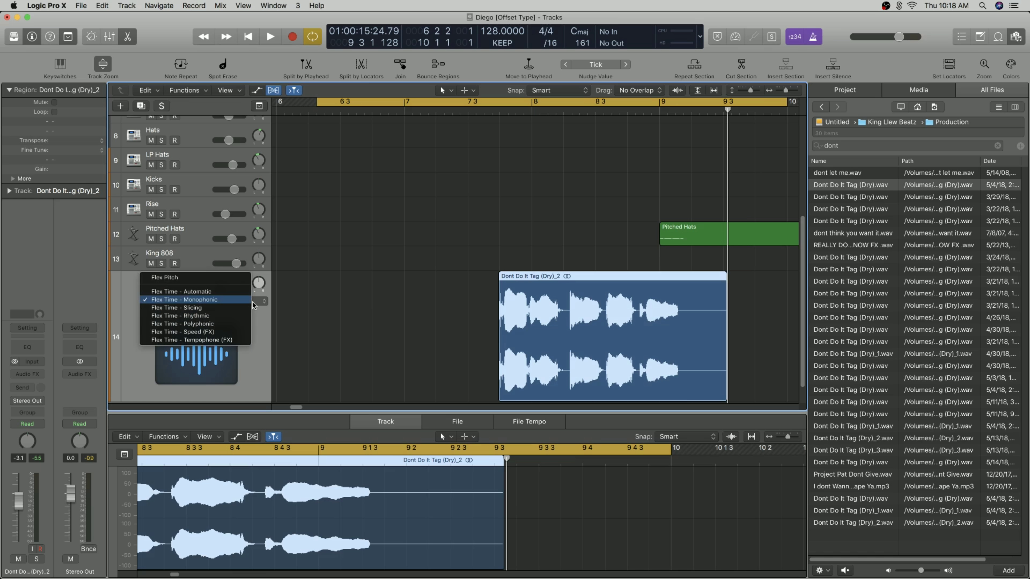
click(226, 316)
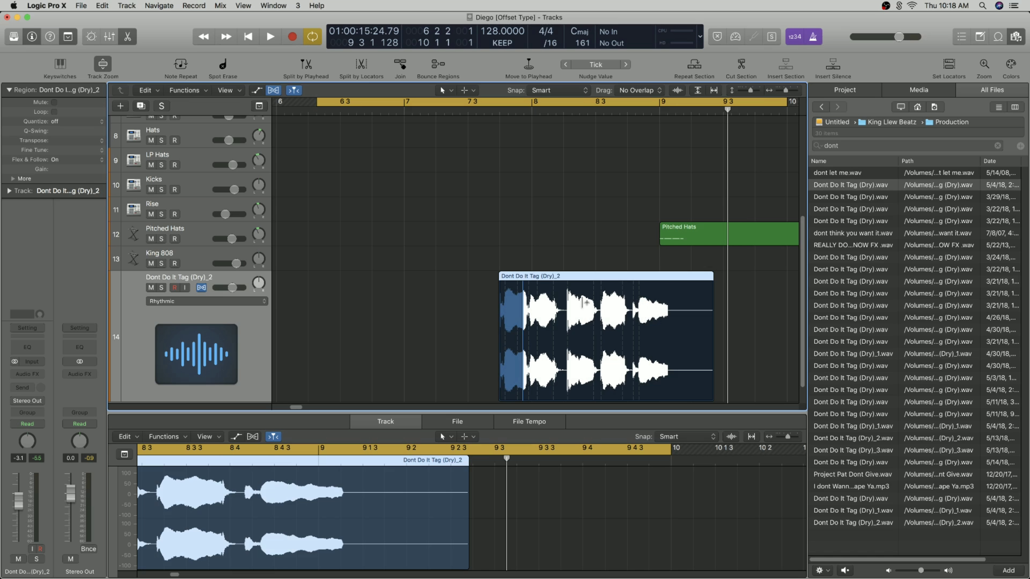
Delete the flex marker after the tag's first word and add one at the transient near bar 8 beat 2
right_click(523, 286)
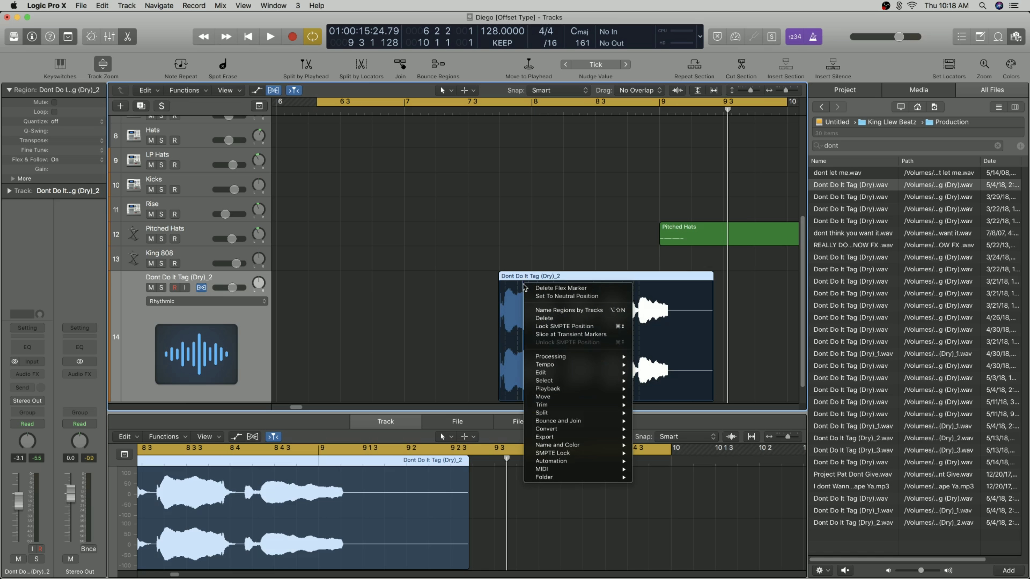
click(534, 288)
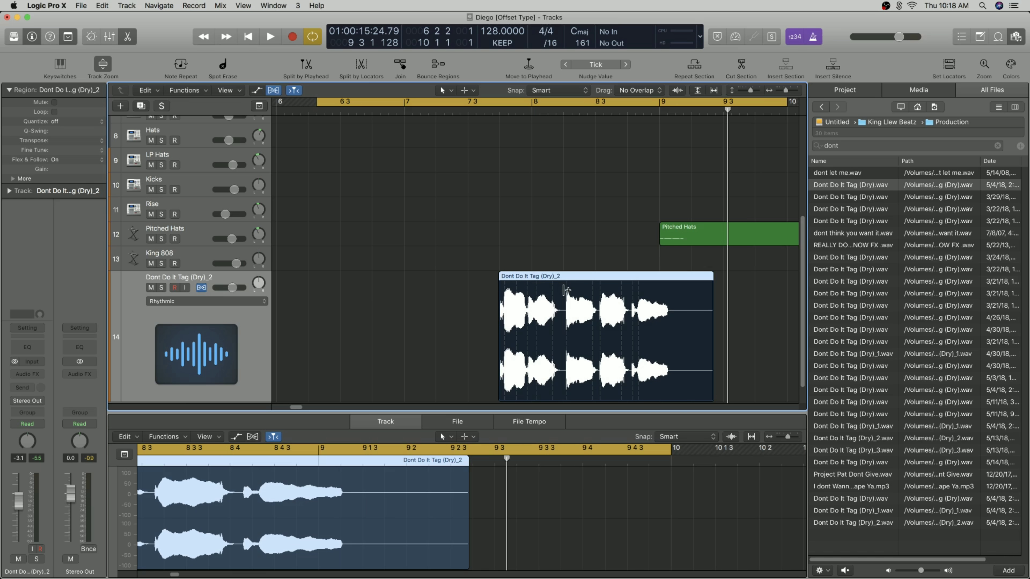
click(566, 286)
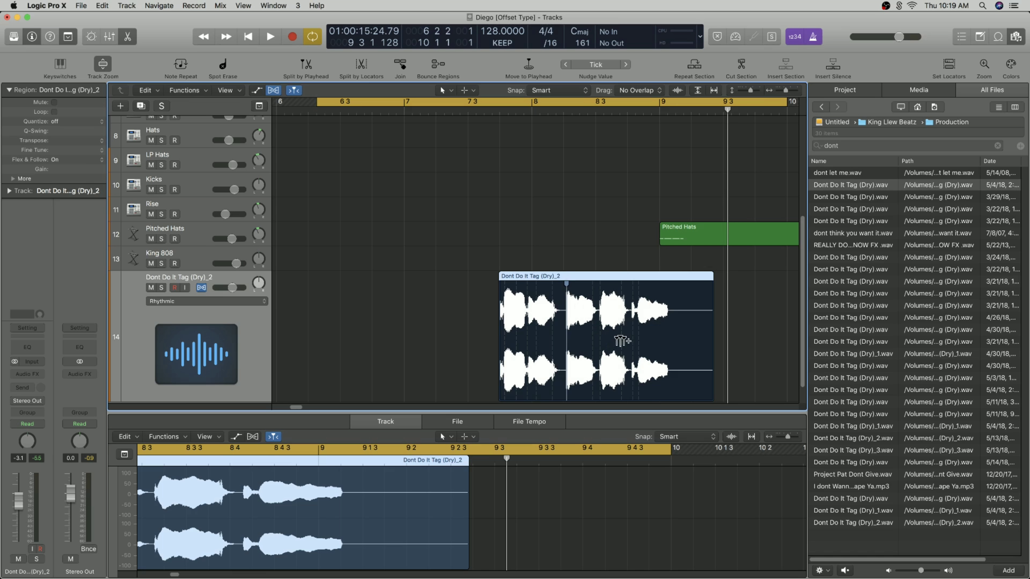
Add flex markers at the tag's remaining word transients and delete the surplus marker just before bar 8 beat 4
click(621, 341)
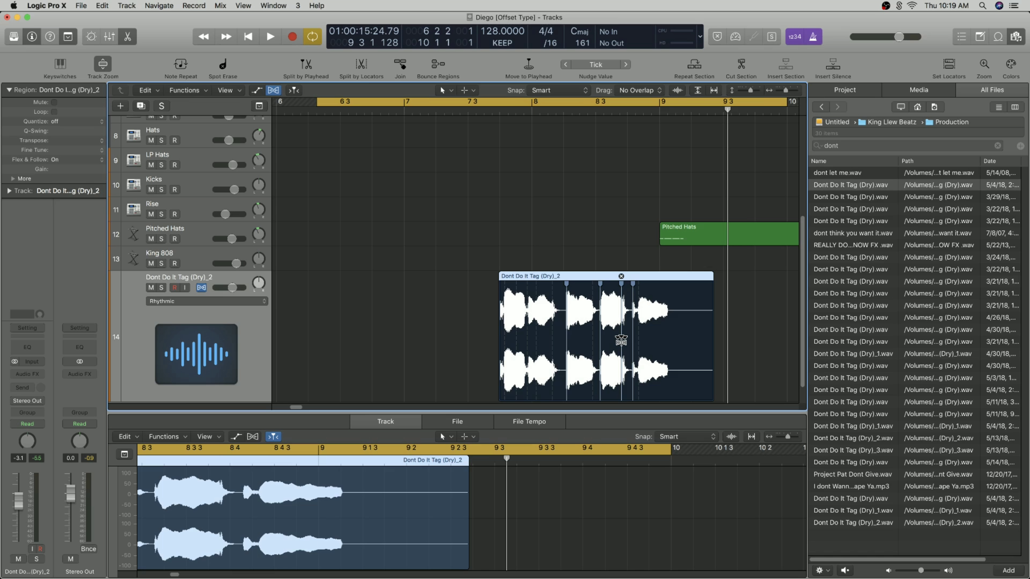
click(621, 277)
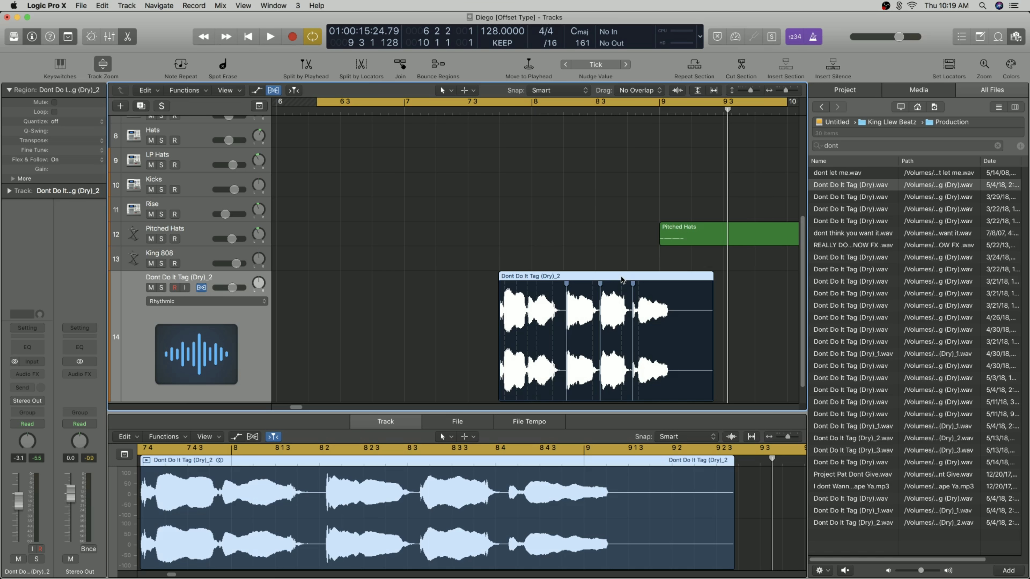
mouse_move(632, 289)
right_click(633, 283)
click(571, 239)
click(529, 285)
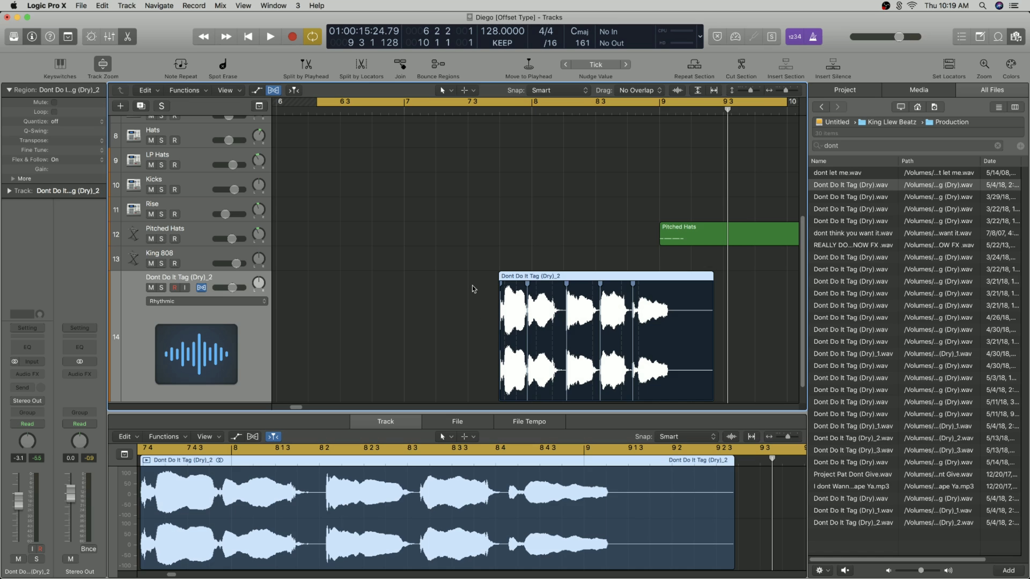
Move the flex marker at the tag's second word slightly earlier, to position 7 4 4 1
drag(528, 290, 523, 293)
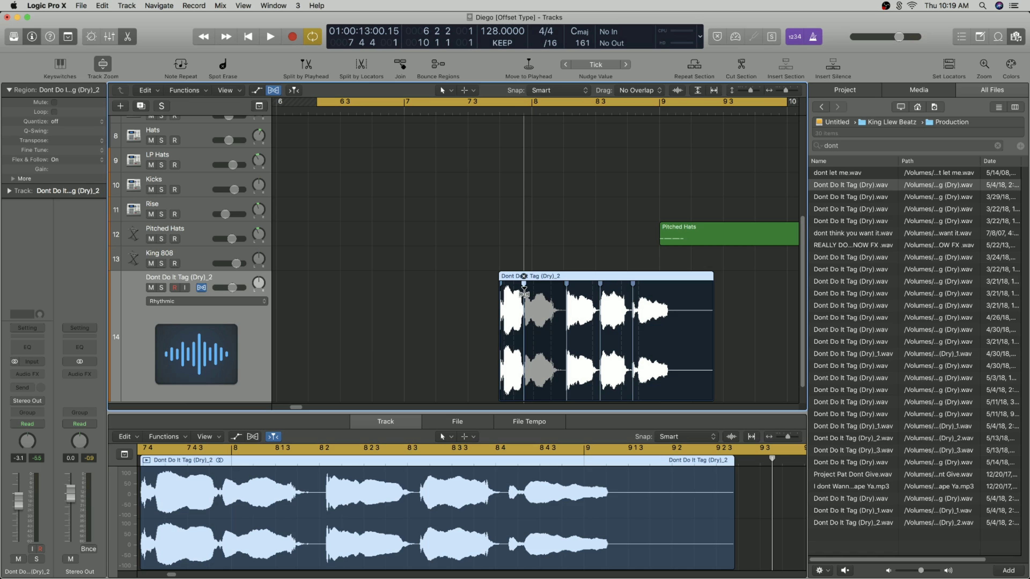
drag(525, 292, 524, 293)
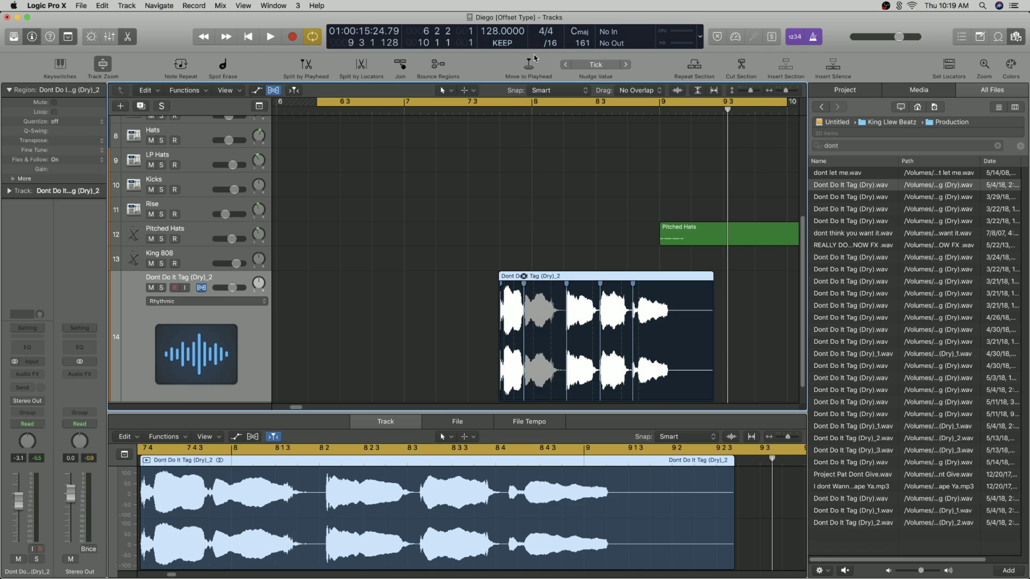
click(563, 93)
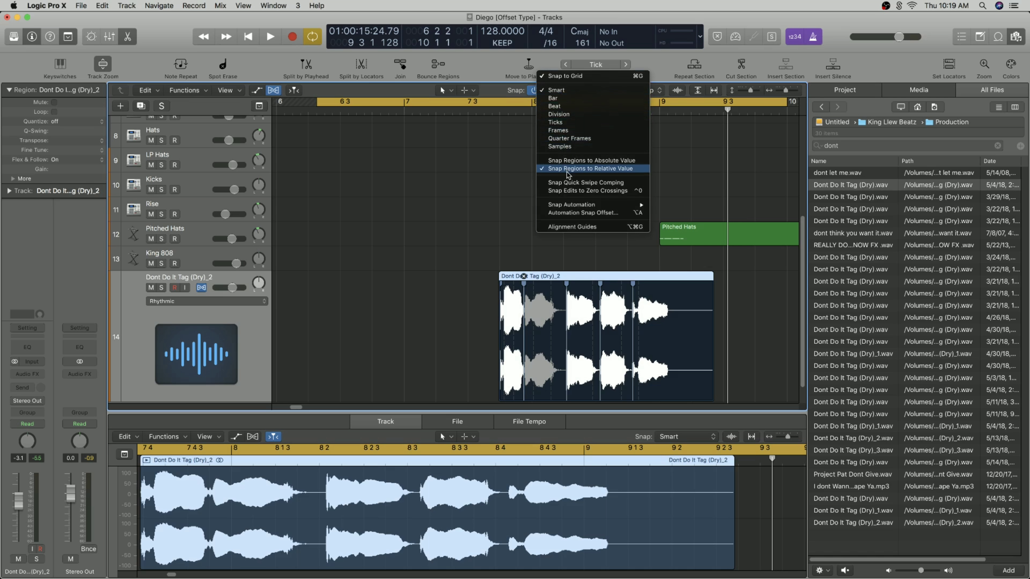
click(511, 228)
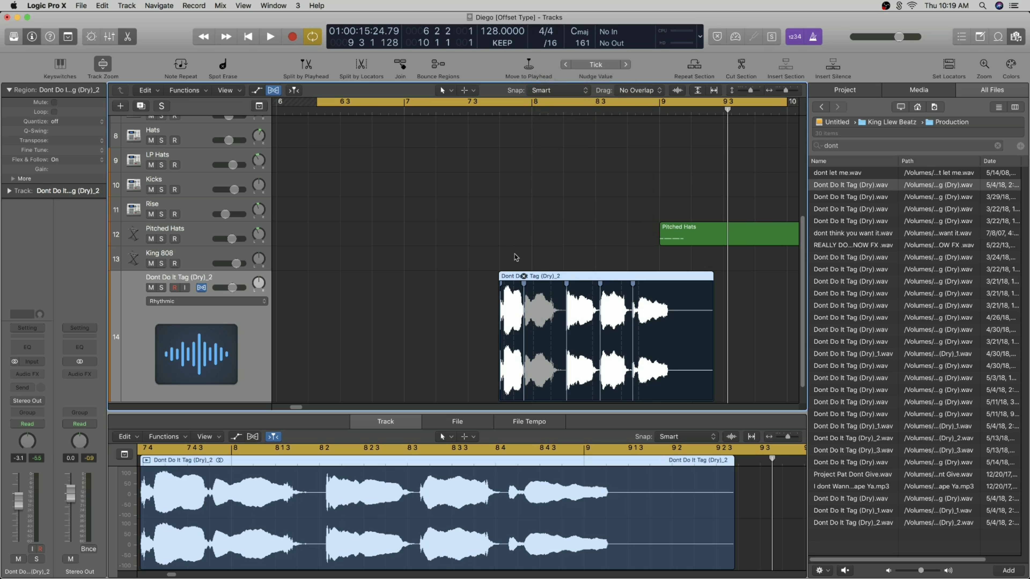
click(524, 290)
drag(523, 291, 524, 295)
Pull the flex markers of the tag's last three words earlier onto beats 2, 3 and 4 of bar 8
drag(566, 296, 564, 299)
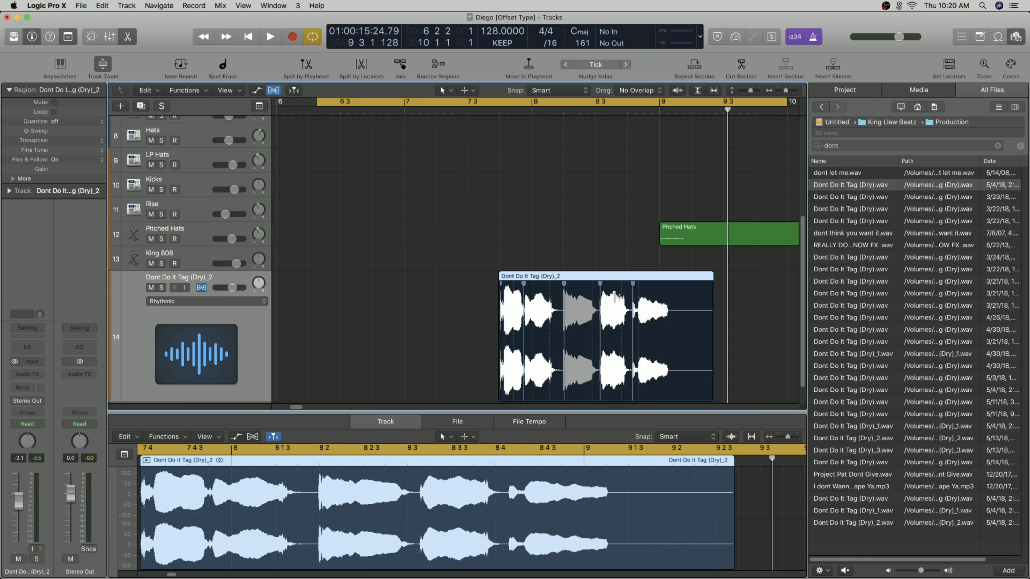
click(595, 298)
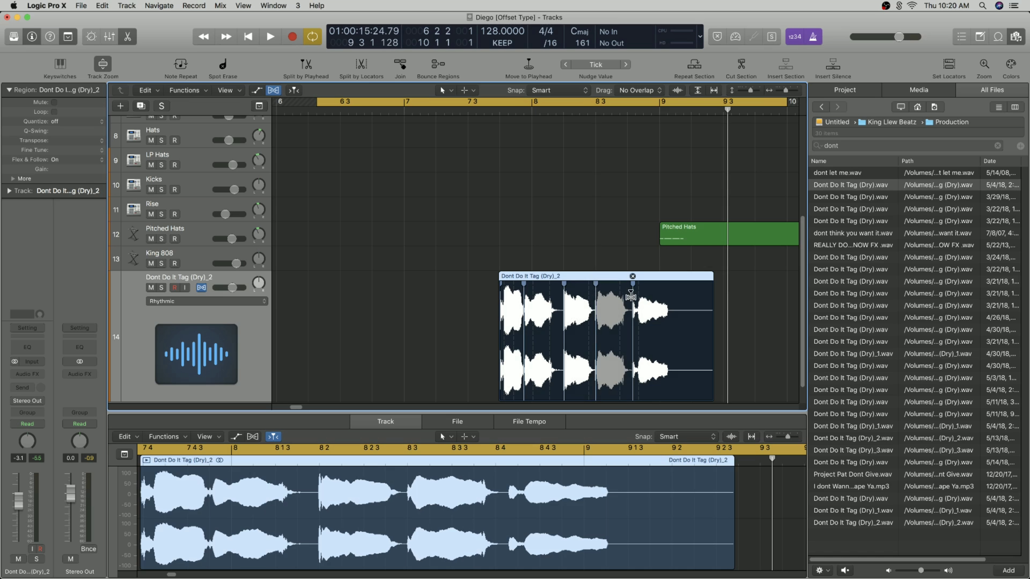
drag(630, 297, 624, 301)
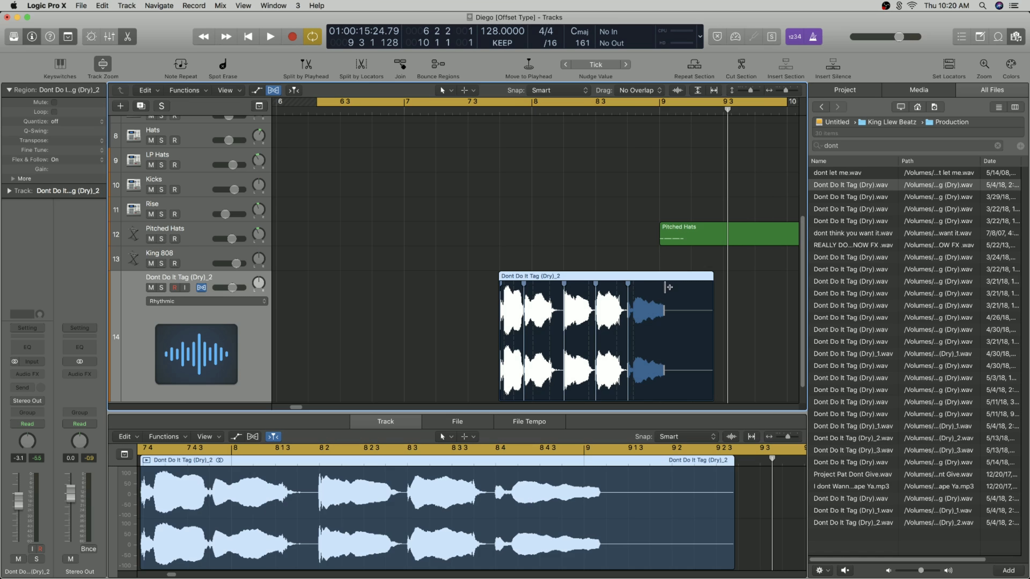
Flex the end of the tag's last word back to bar 9 and trim the region's end to just past it
click(665, 288)
drag(664, 293, 657, 295)
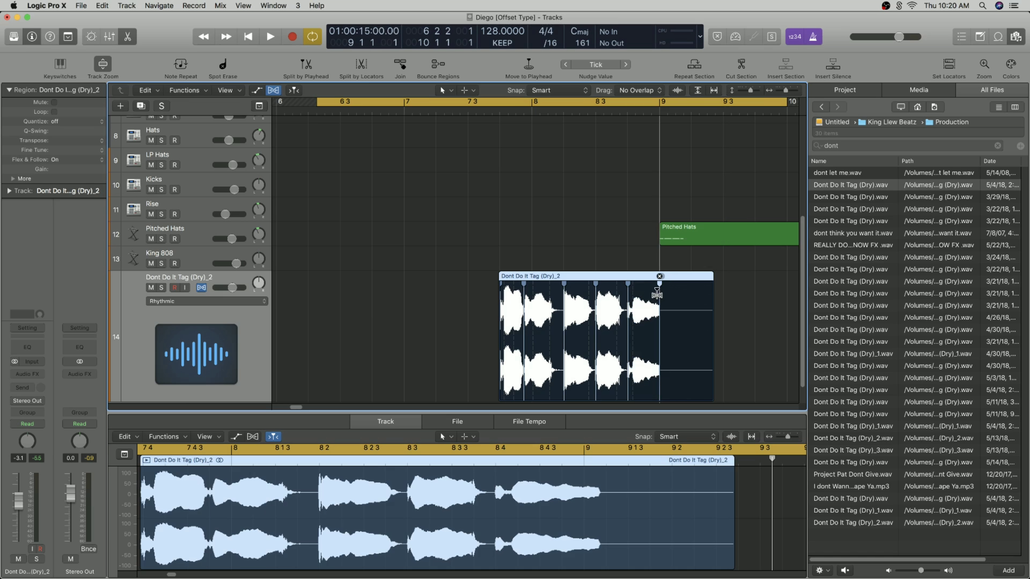
key(space)
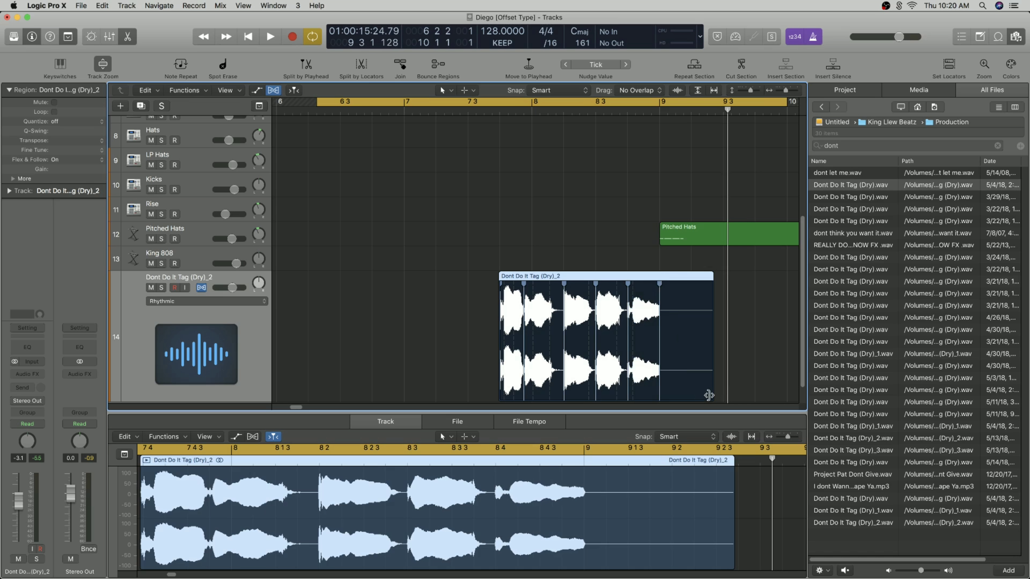
drag(709, 396, 661, 400)
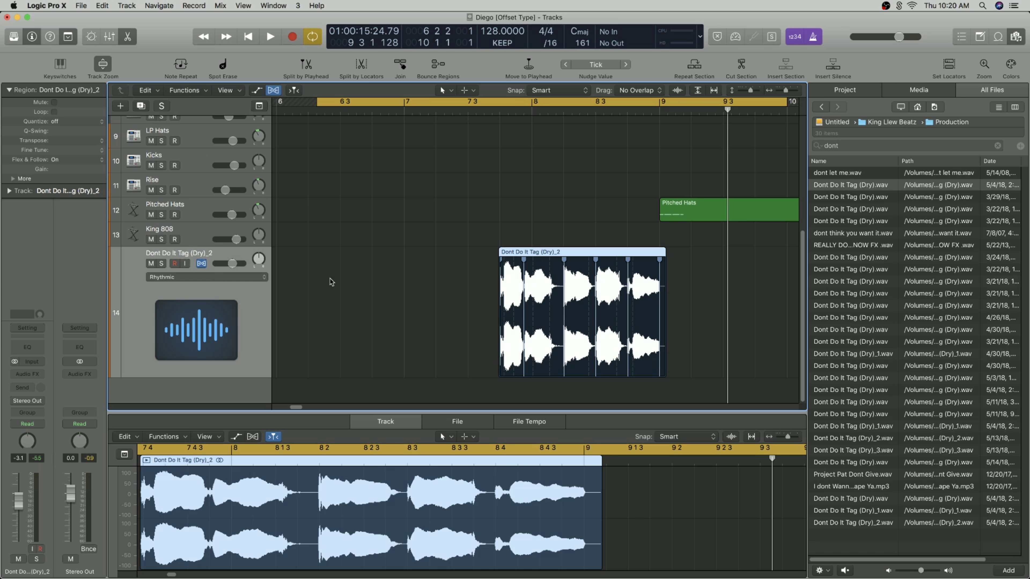
Audition the flexed tag with the beat and hide Flex in the Tracks area
key(space)
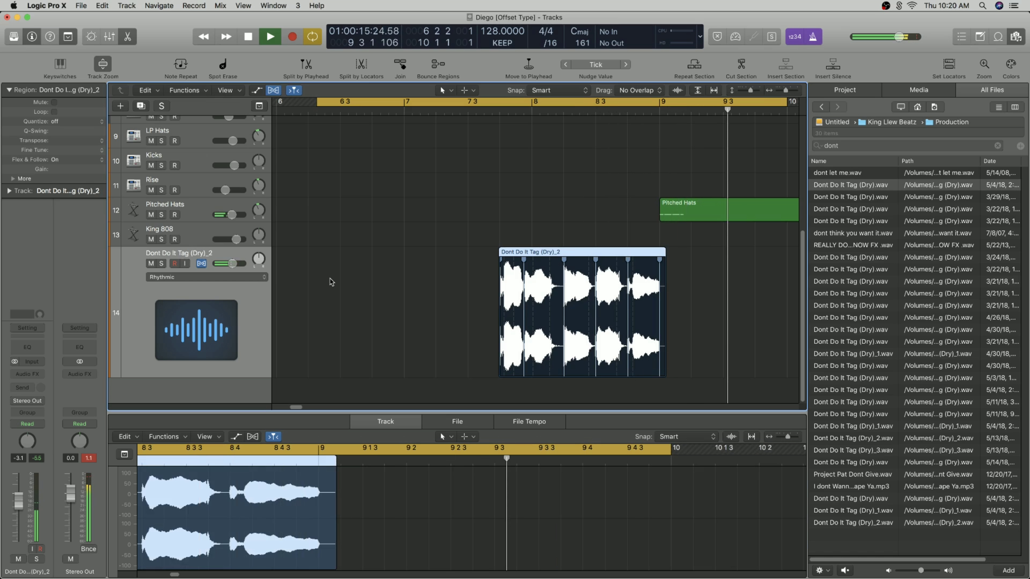
key(space)
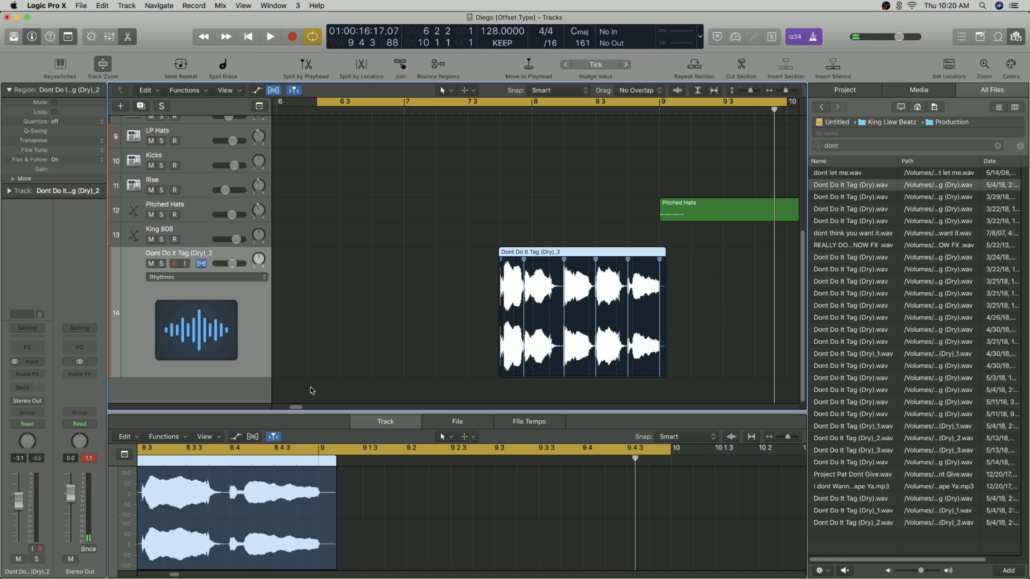
scroll(299, 405, right, 5)
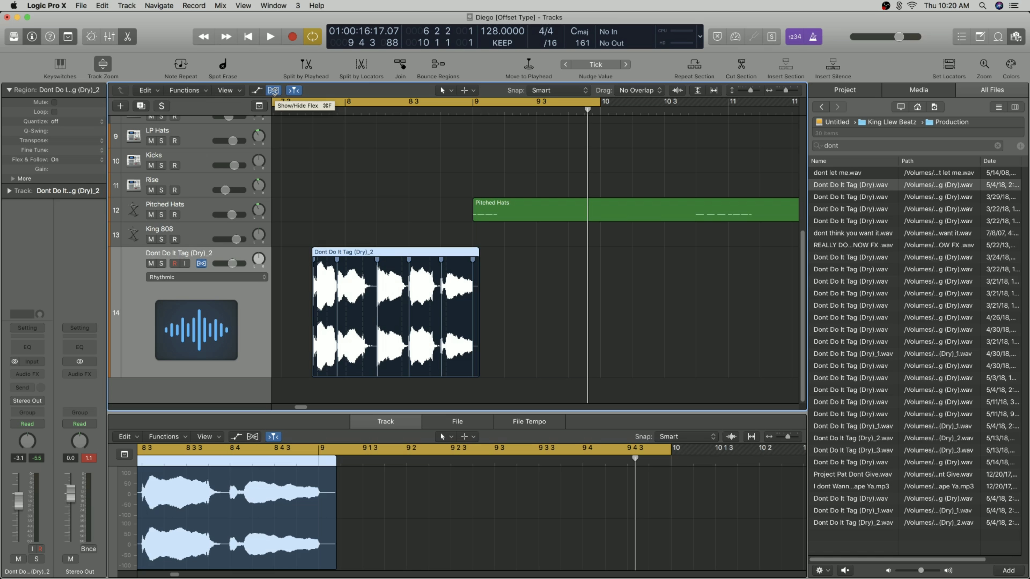
click(273, 90)
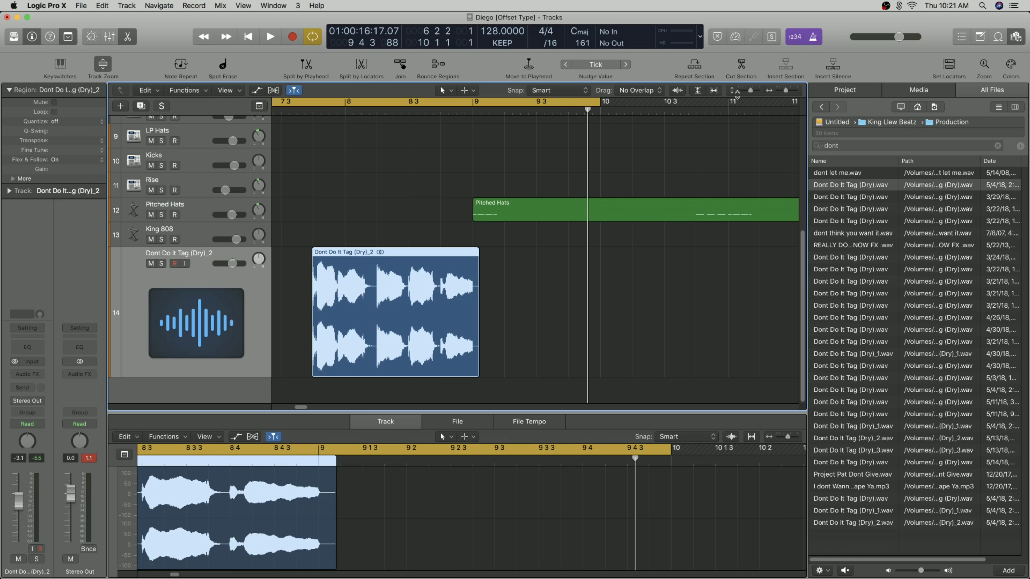
Copy the tag region 8 bars later, to 15 3 4 205, so it leads into bar 17
drag(787, 94, 783, 98)
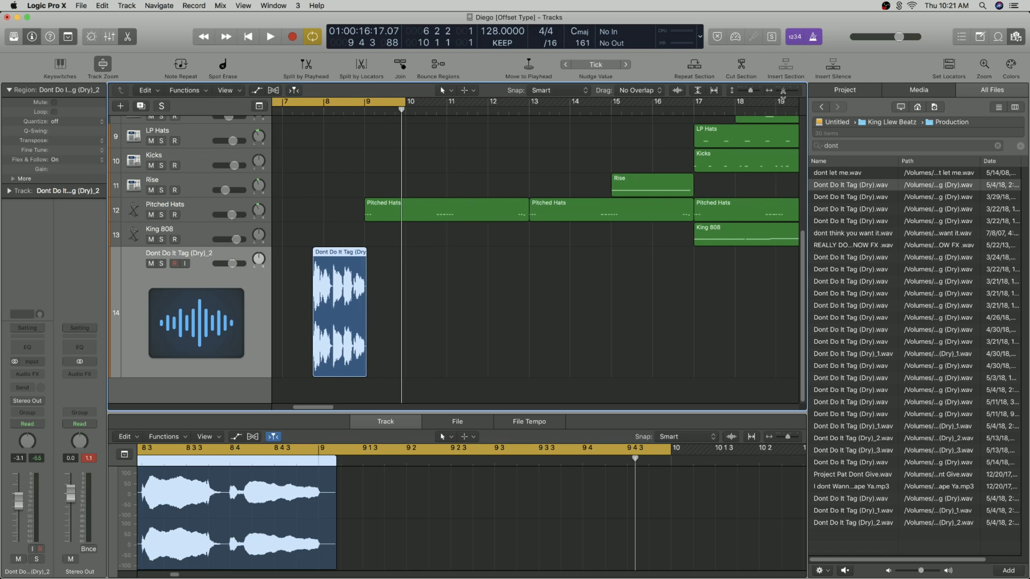
click(562, 97)
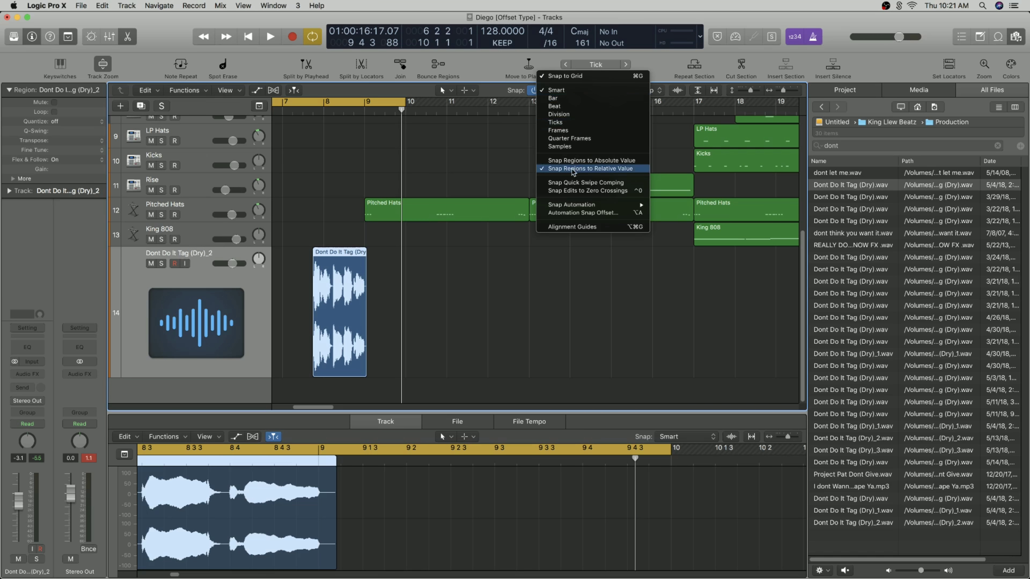
click(505, 159)
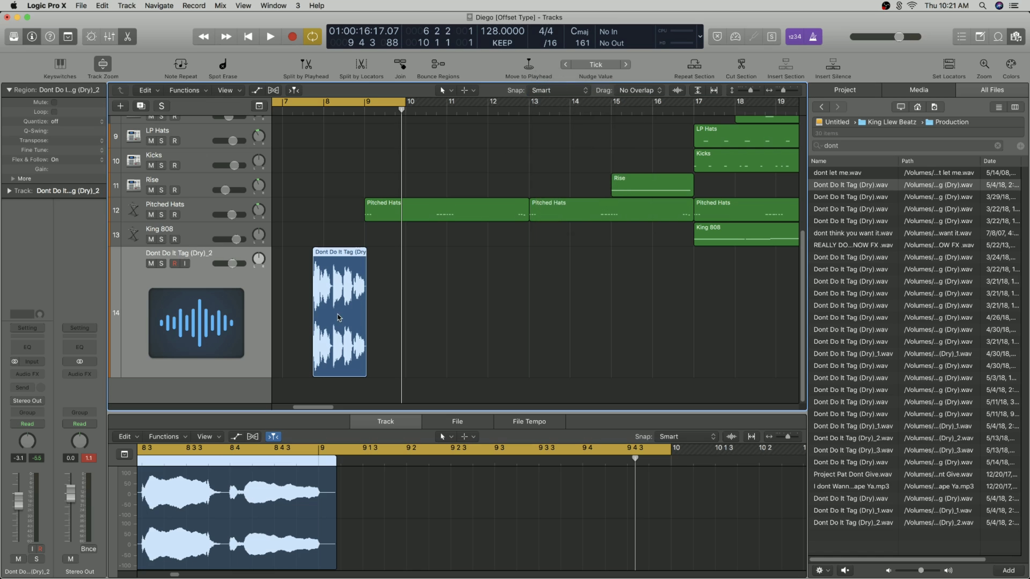
drag(339, 317, 666, 326)
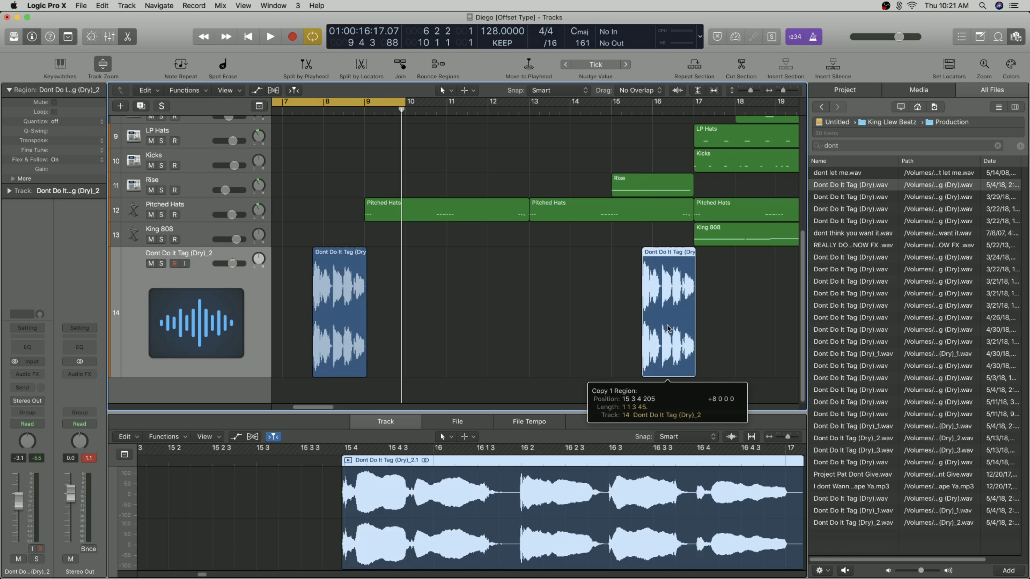
Turn off the cycle and play the arrangement from the beginning to hear both tags in context
click(360, 106)
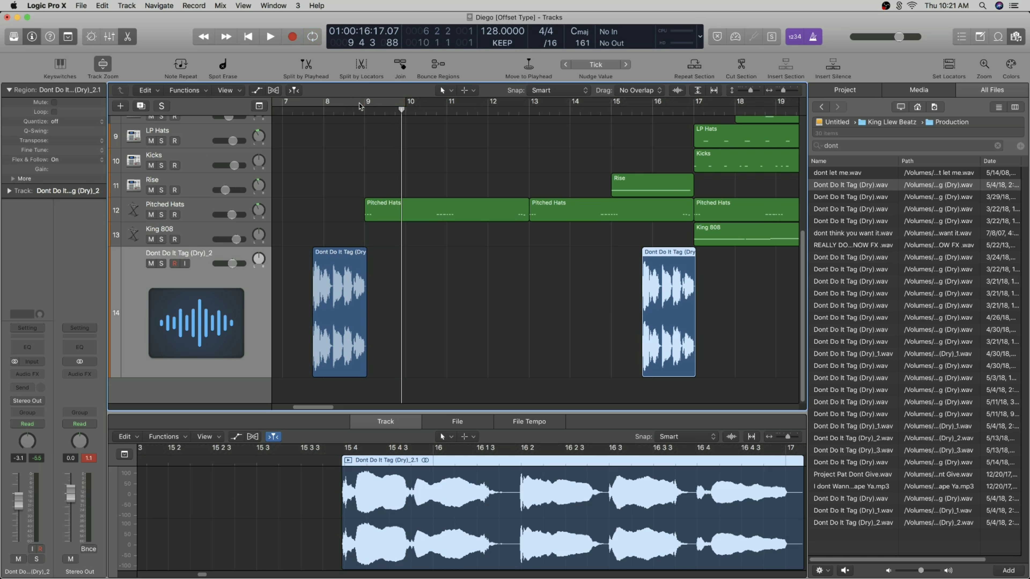
key(Return)
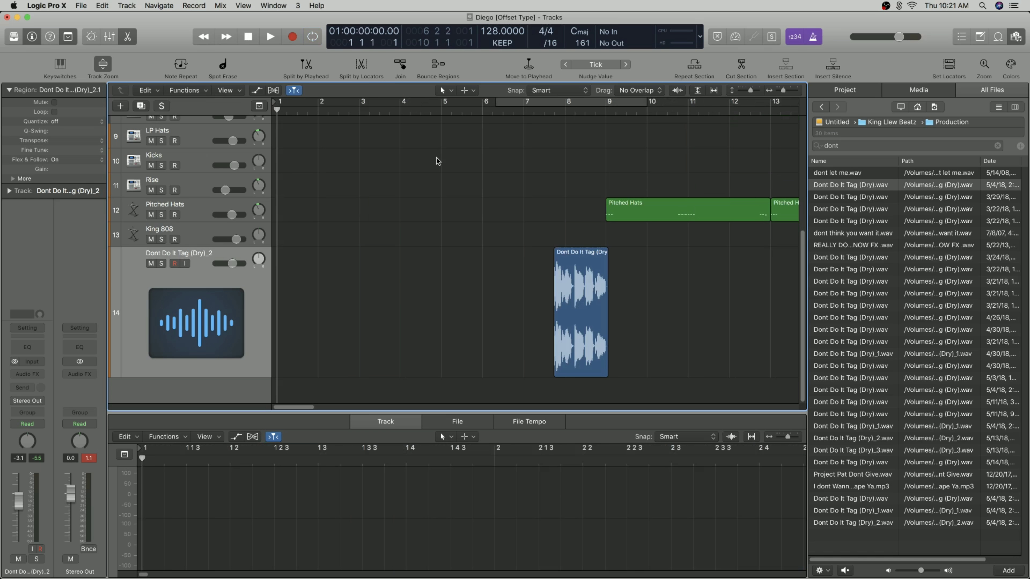
key(space)
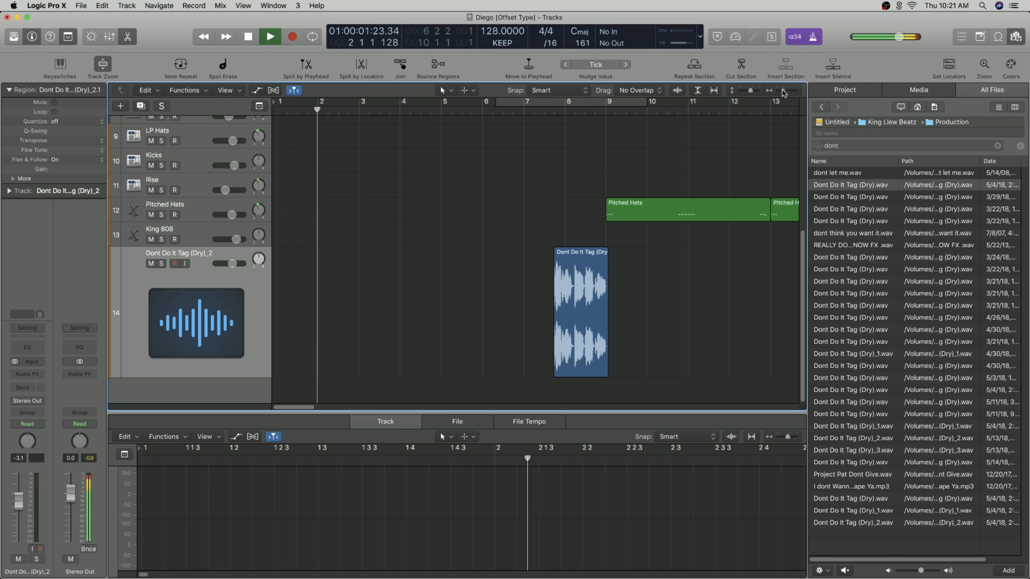
drag(783, 90, 779, 98)
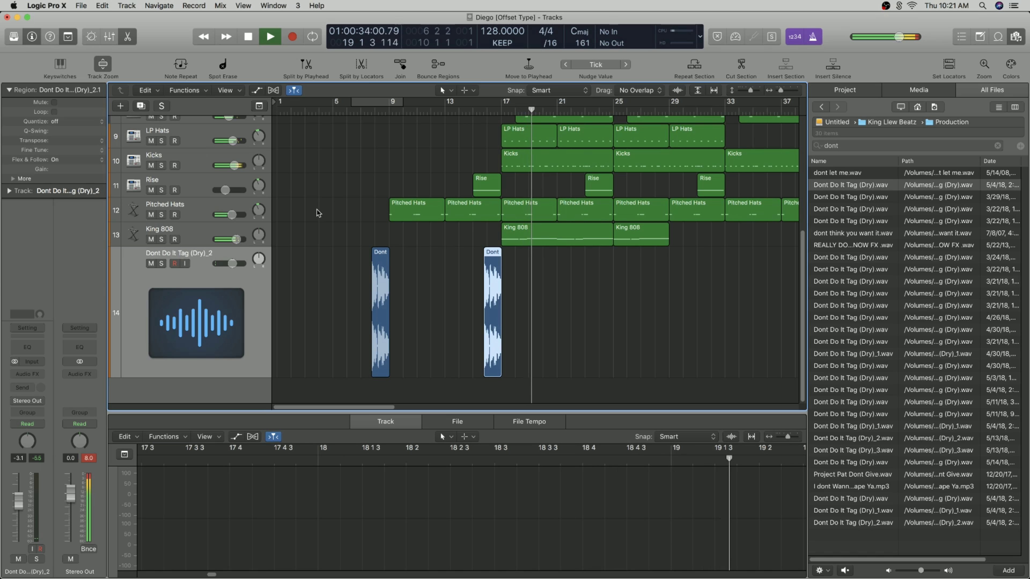
Copy the second tag region 16 bars later so it leads into bar 33, and listen through that transition
drag(322, 408, 349, 409)
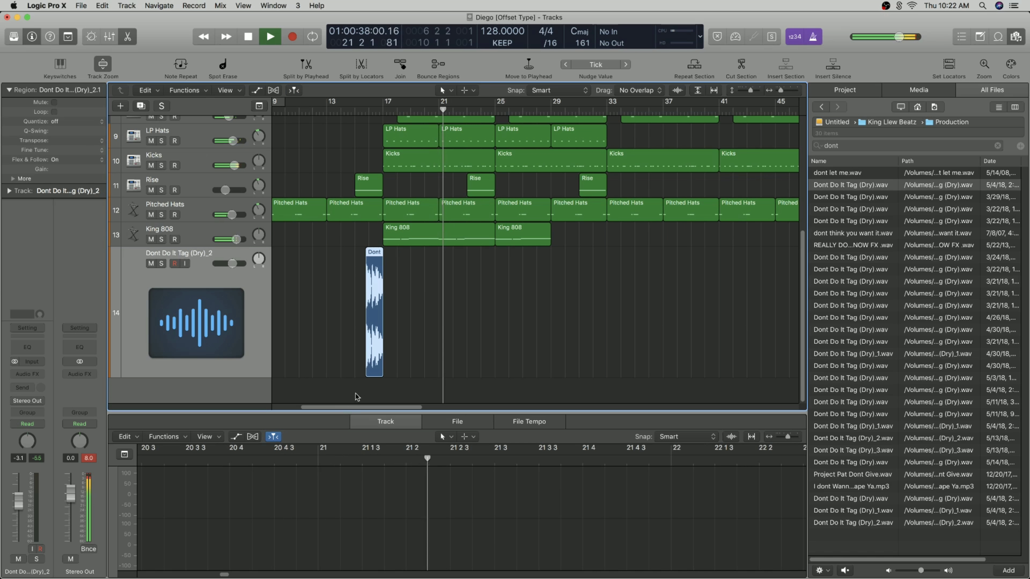
drag(374, 322, 601, 297)
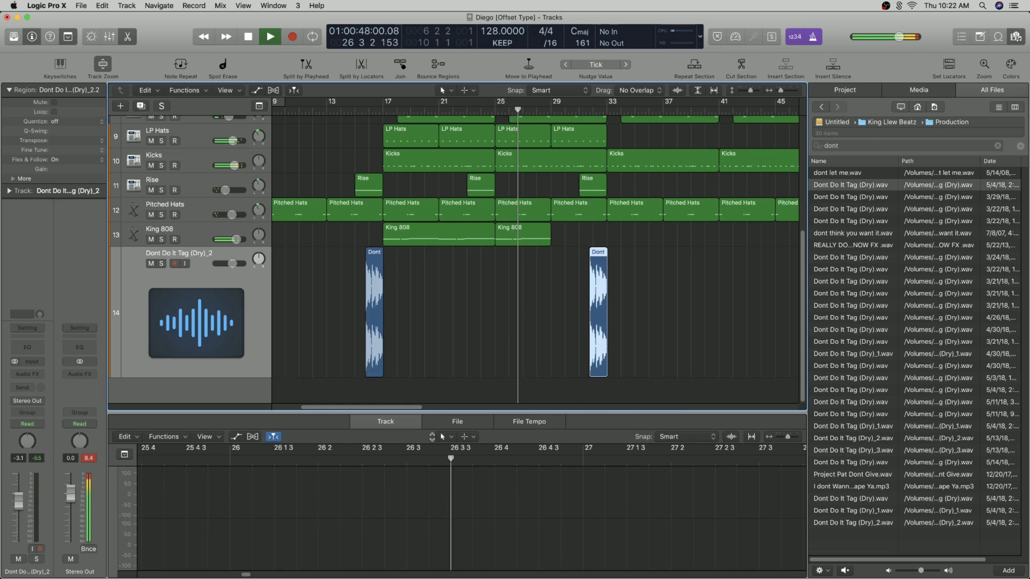
drag(410, 408, 436, 409)
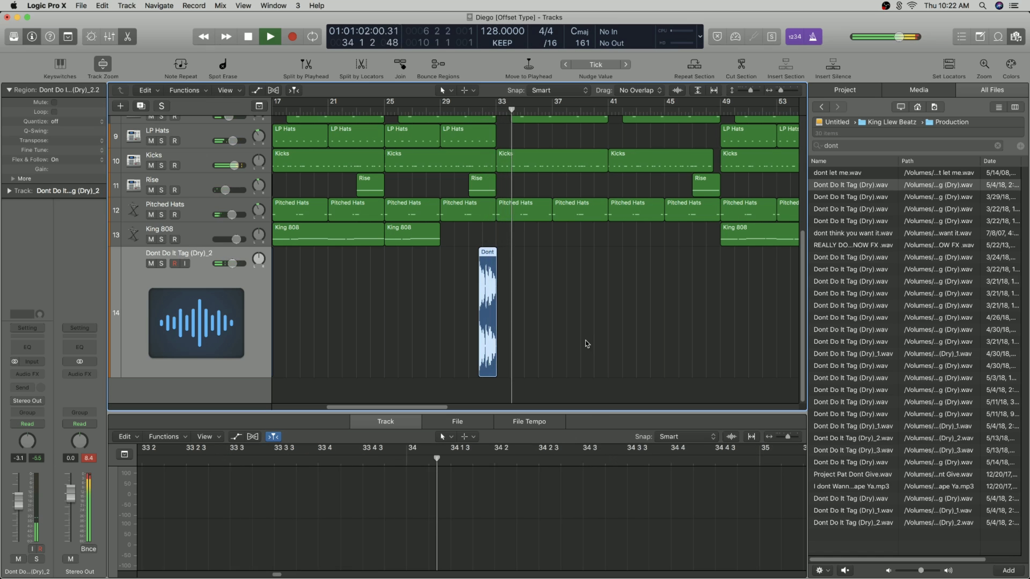
key(space)
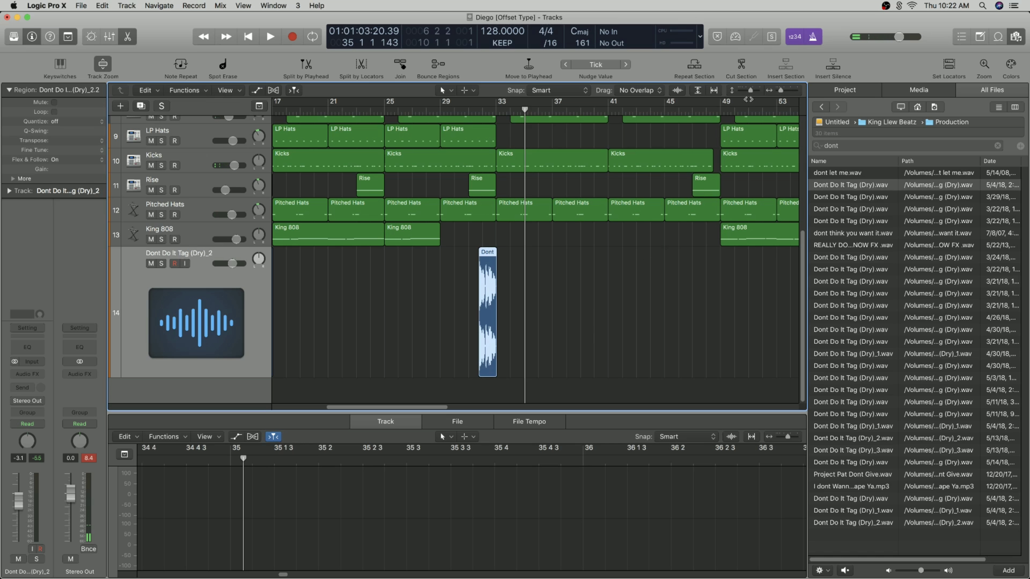
Delete the two copied tag regions before bars 17 and 33, keeping only the one before bar 9
drag(781, 89, 778, 109)
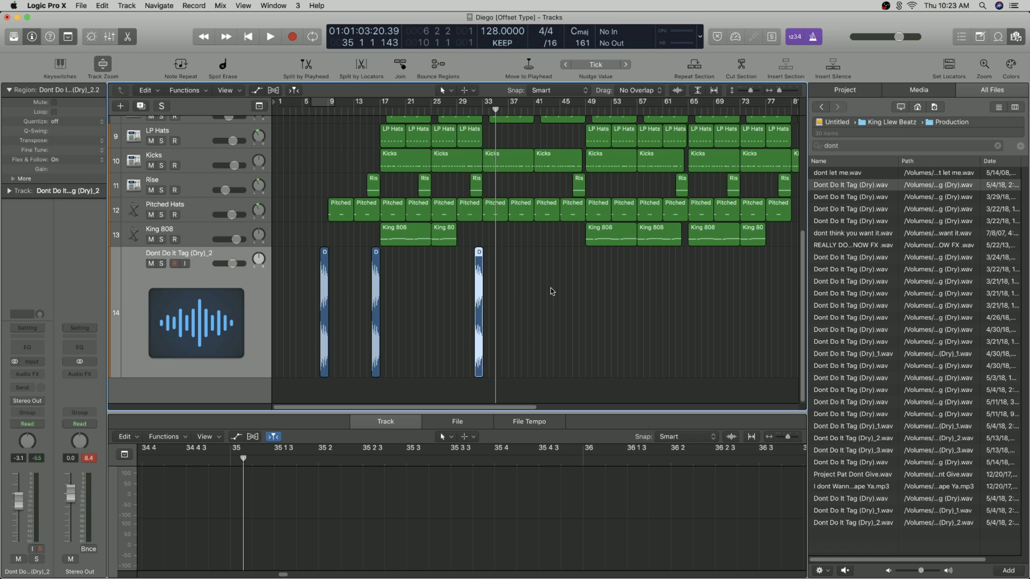
drag(556, 302, 365, 321)
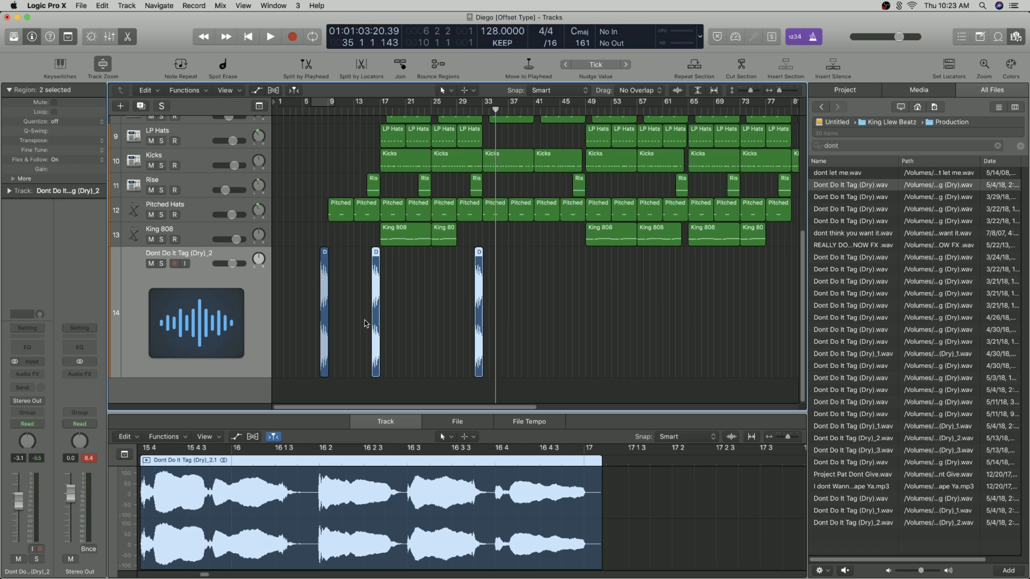
key(Delete)
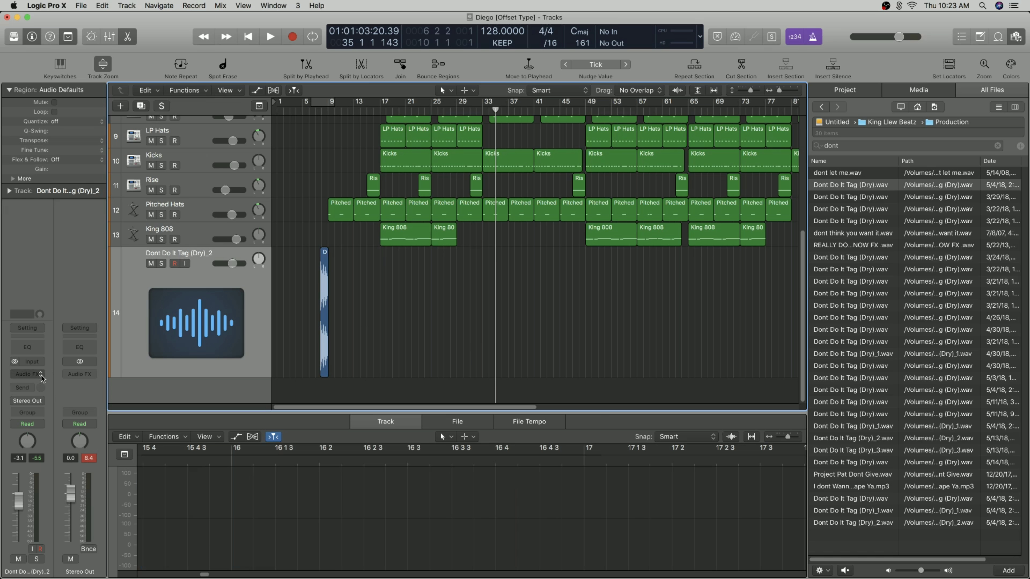
Load the King Llew Tag channel strip setting on the tag track and place the playhead at bar 5
click(40, 327)
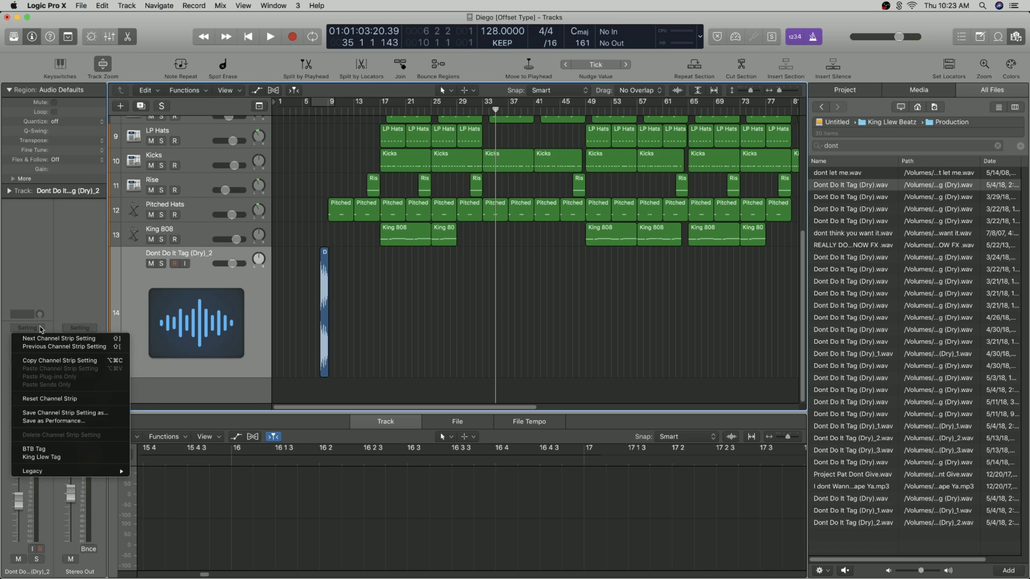
click(58, 457)
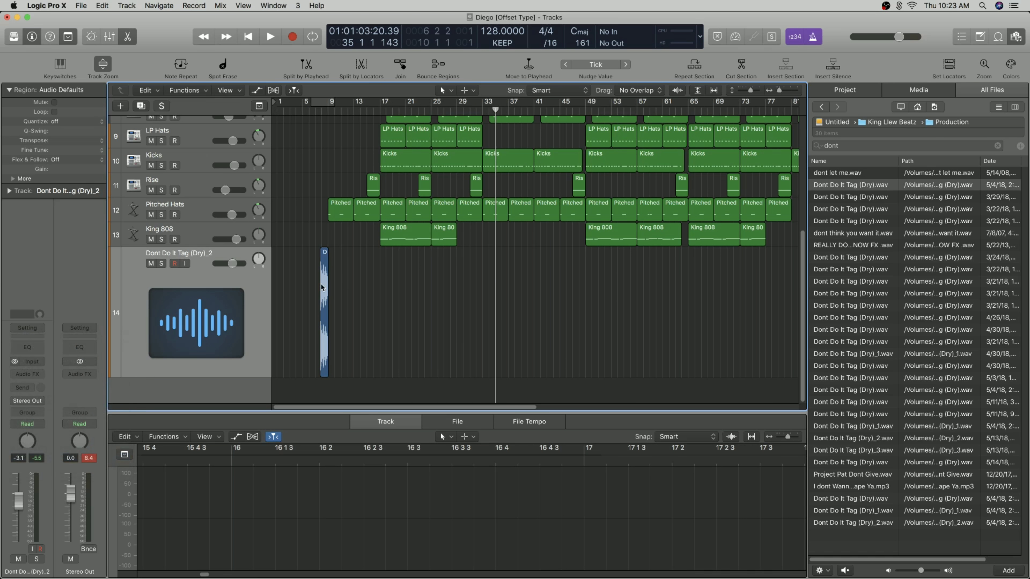
click(304, 110)
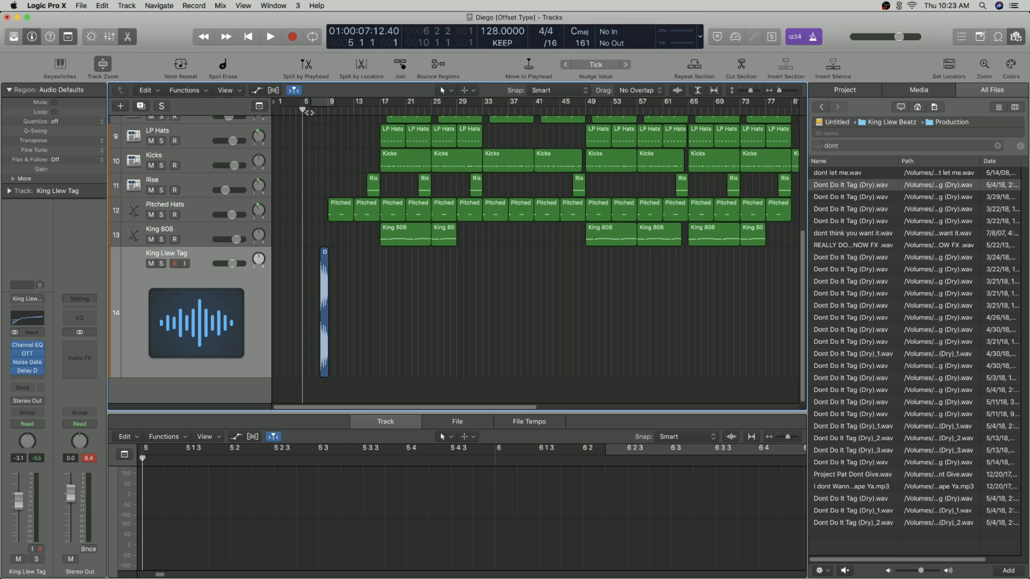
Examine the settings of the tag track's Channel EQ, OTT, Noise Gate and Delay Designer plug-ins one after another, closing each
click(26, 347)
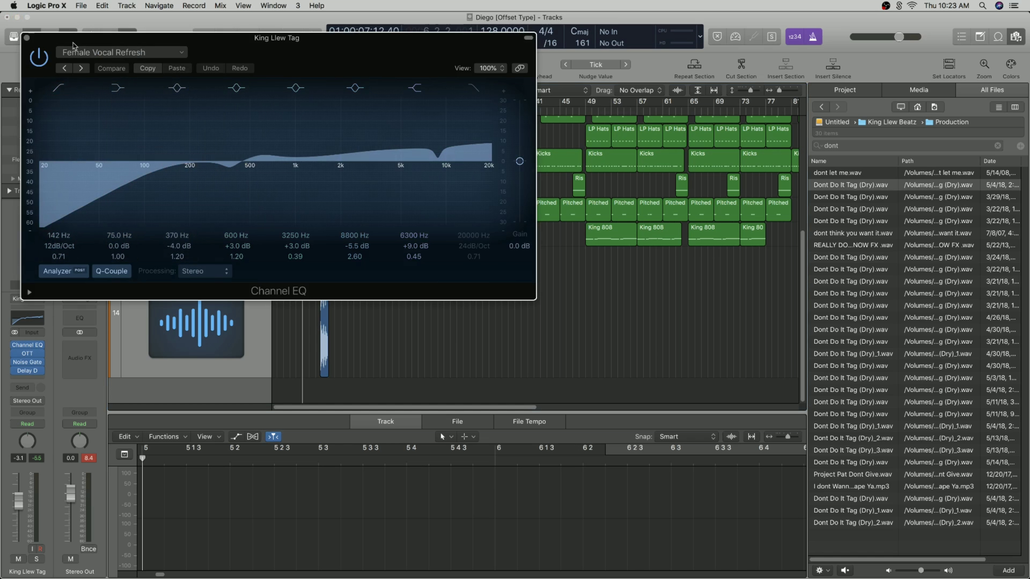
click(27, 38)
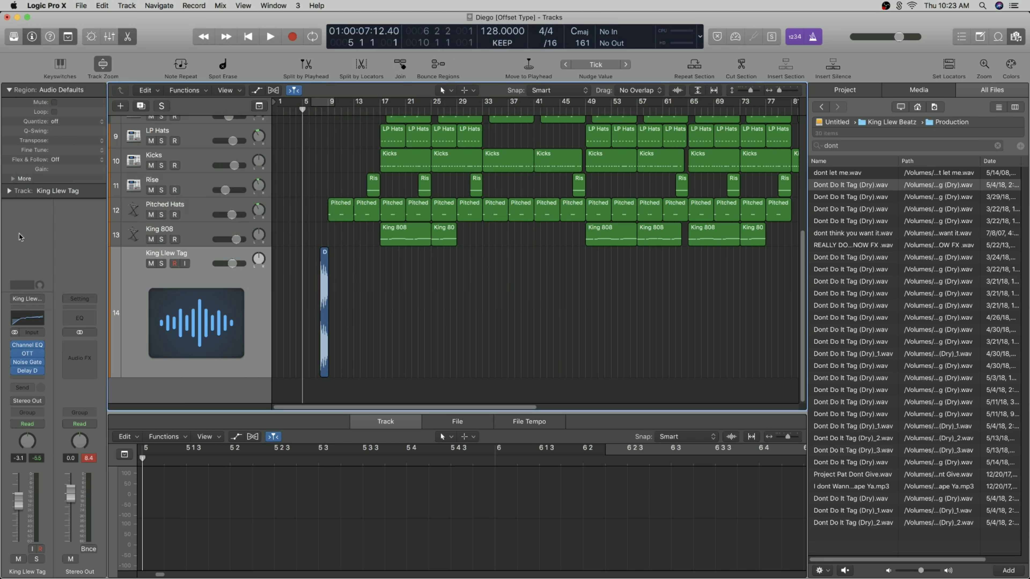
click(26, 355)
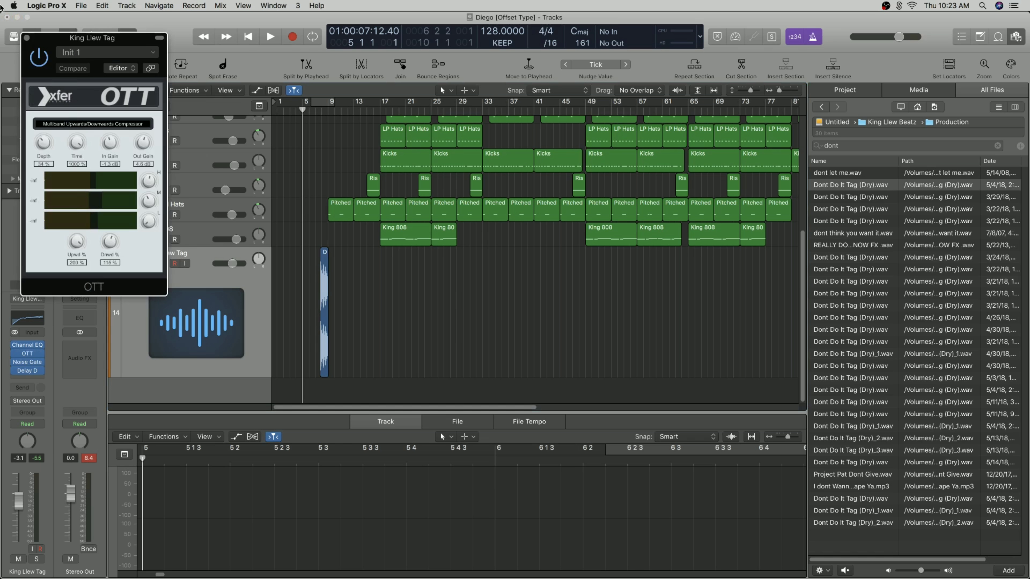
click(27, 38)
click(27, 361)
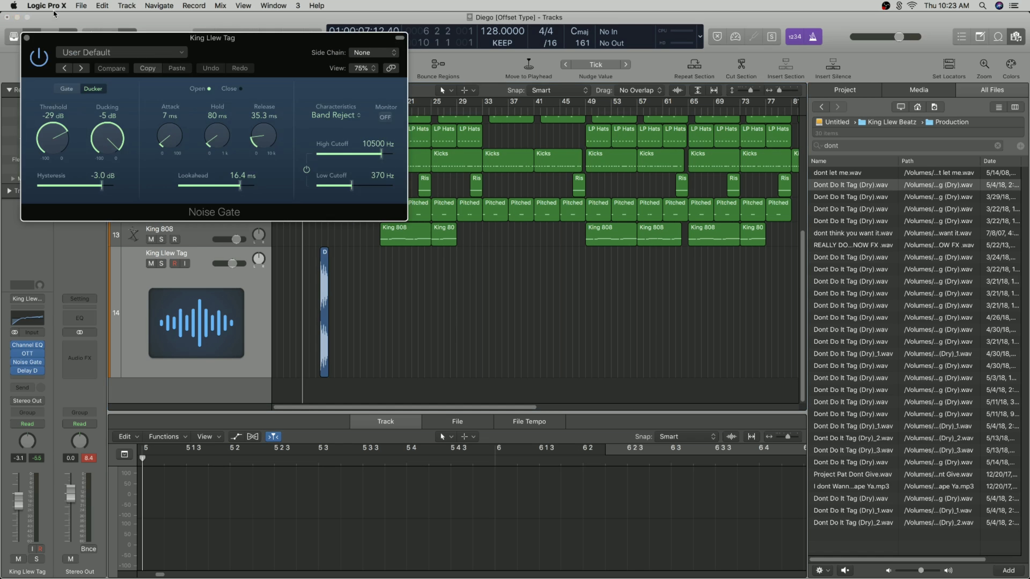
click(26, 38)
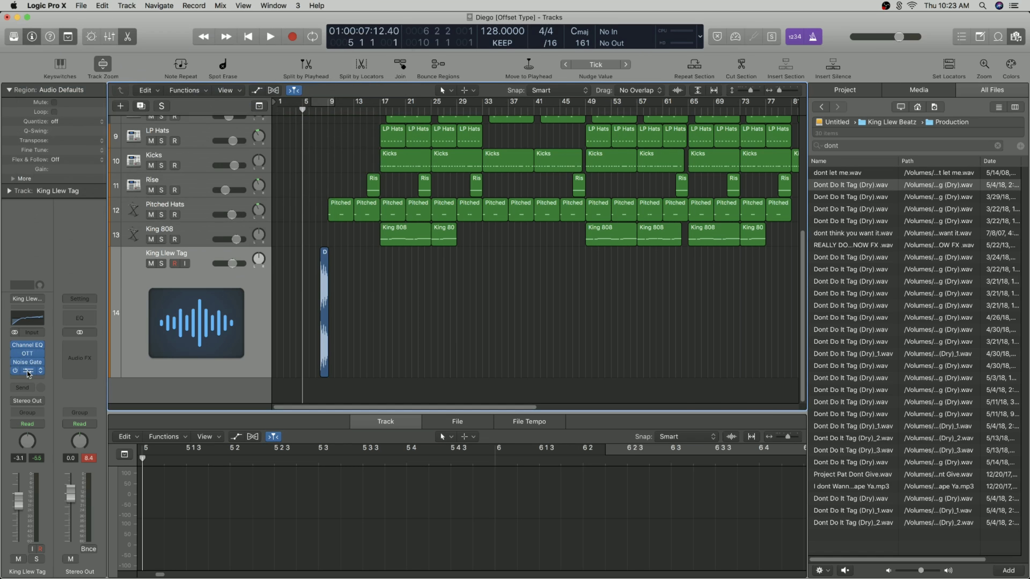
click(27, 371)
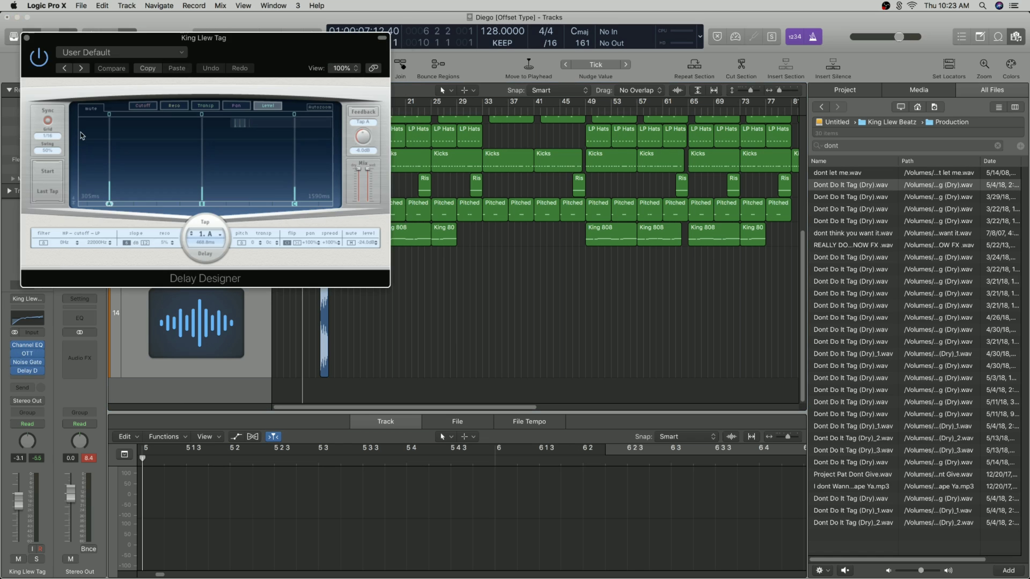
click(27, 38)
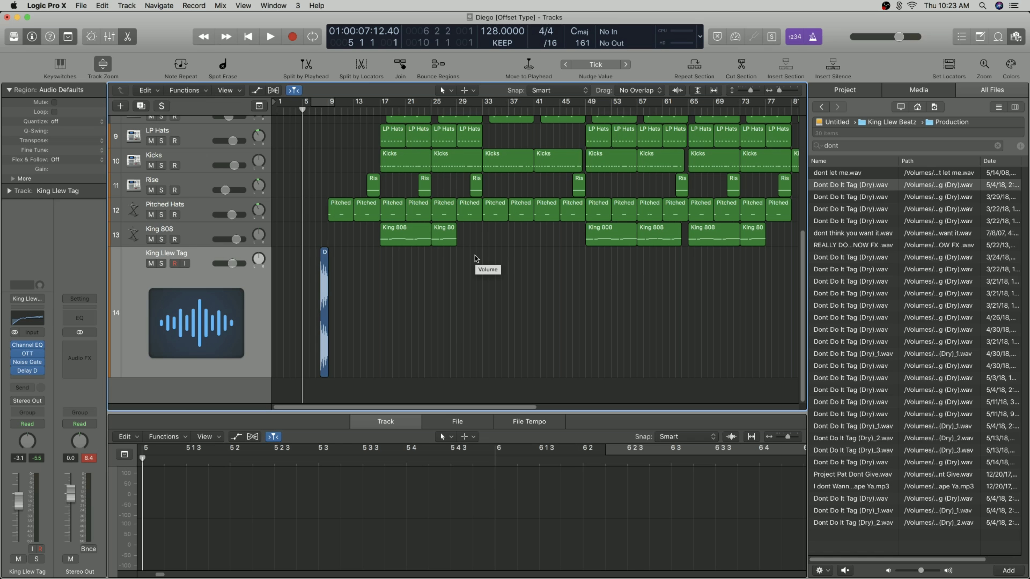
Play the arrangement from bar 5 through the tag and lower the tag track's volume to -4.8 dB during playback
key(space)
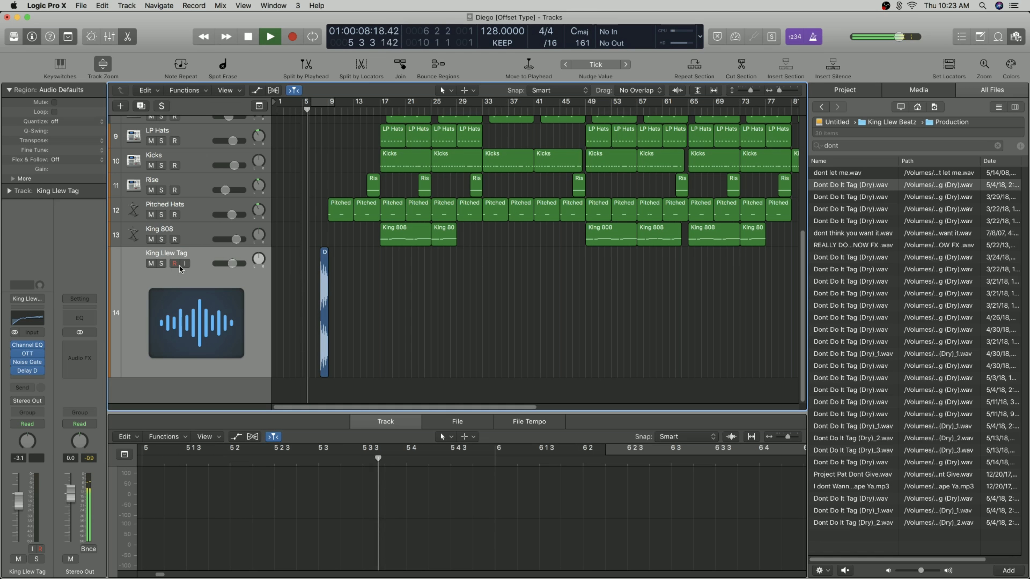
drag(230, 264, 229, 264)
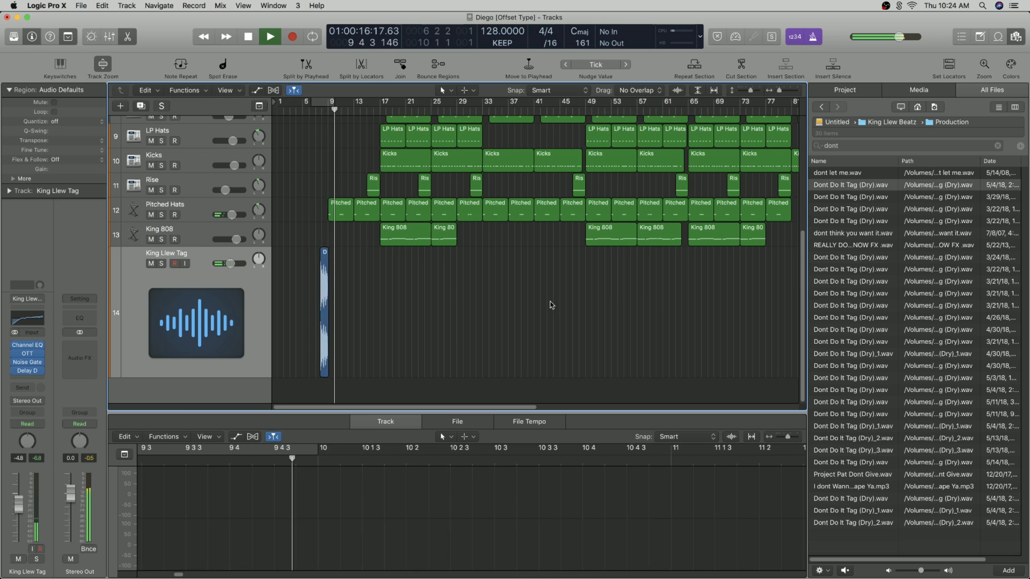
key(space)
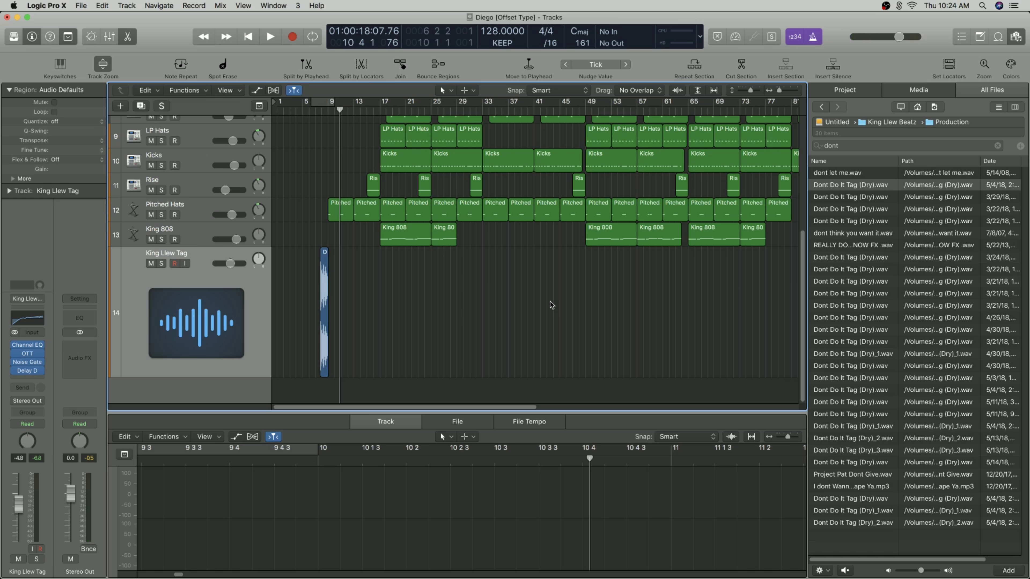
Review the OTT multiband compressor on the tag track once more and close its window
mouse_move(30, 347)
click(27, 353)
click(27, 37)
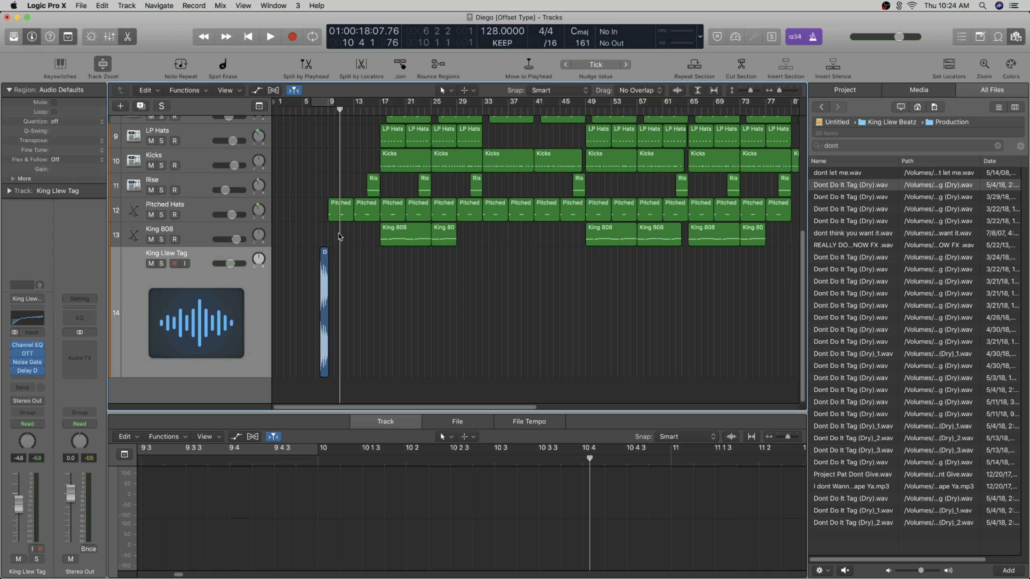